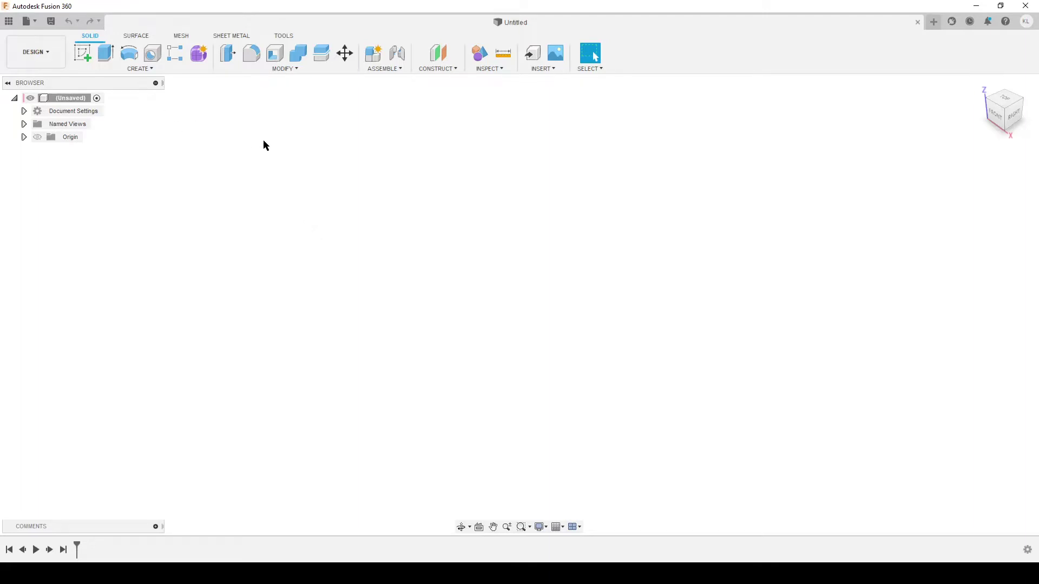
Insert the mesh file GimbExtWarning.stl into the empty design with millimeter as its unit type.
{"action": "left_click", "coordinate": [182, 37]}
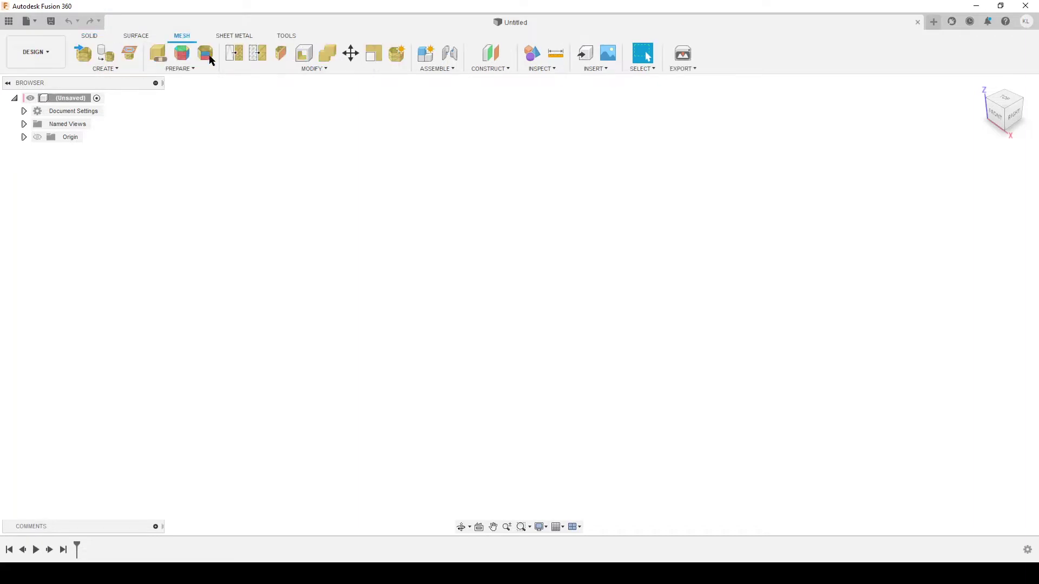
{"action": "left_click", "coordinate": [85, 56]}
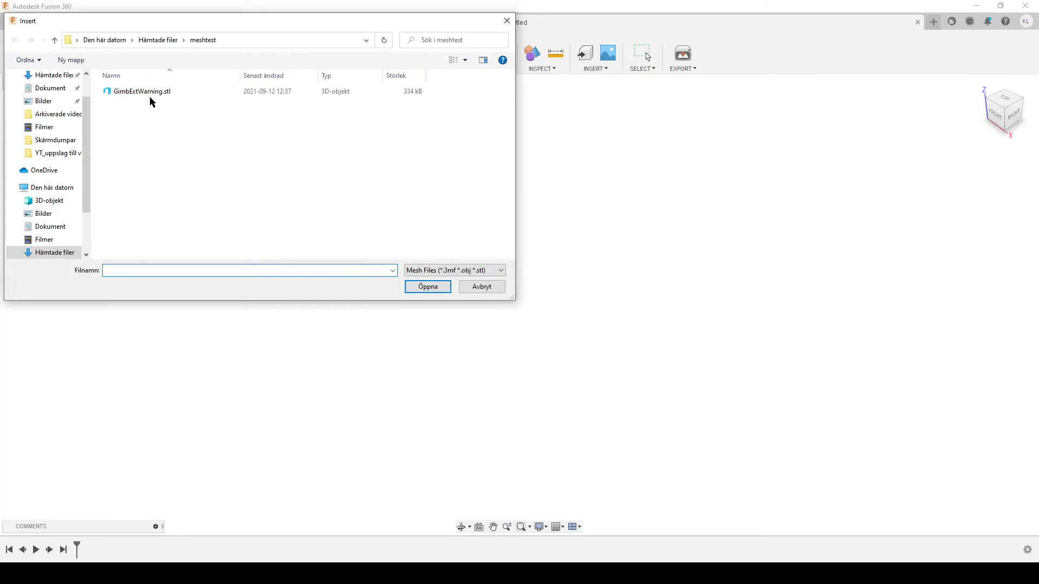
{"action": "left_click", "coordinate": [146, 93]}
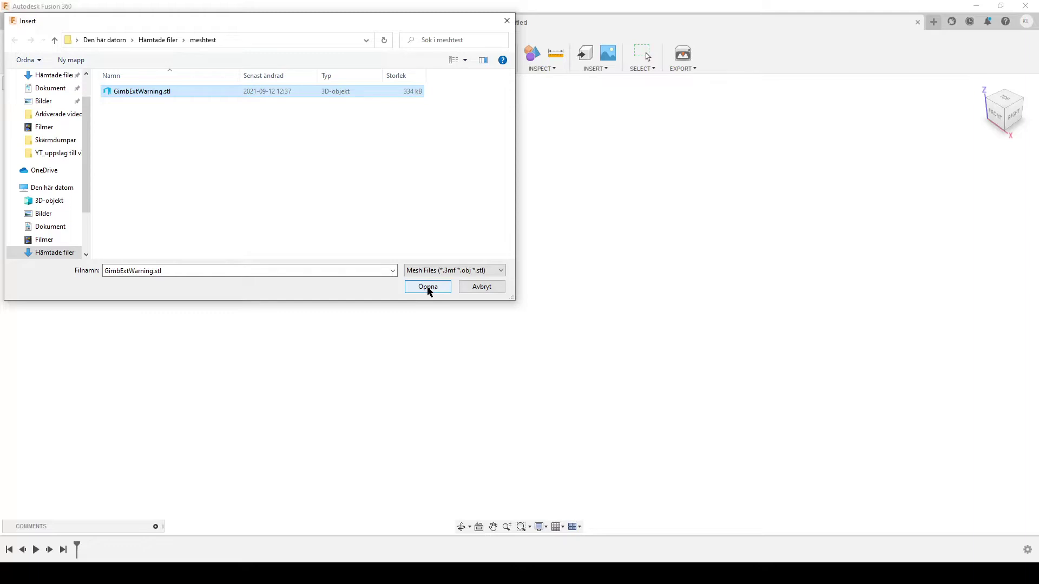
{"action": "left_click", "coordinate": [428, 287]}
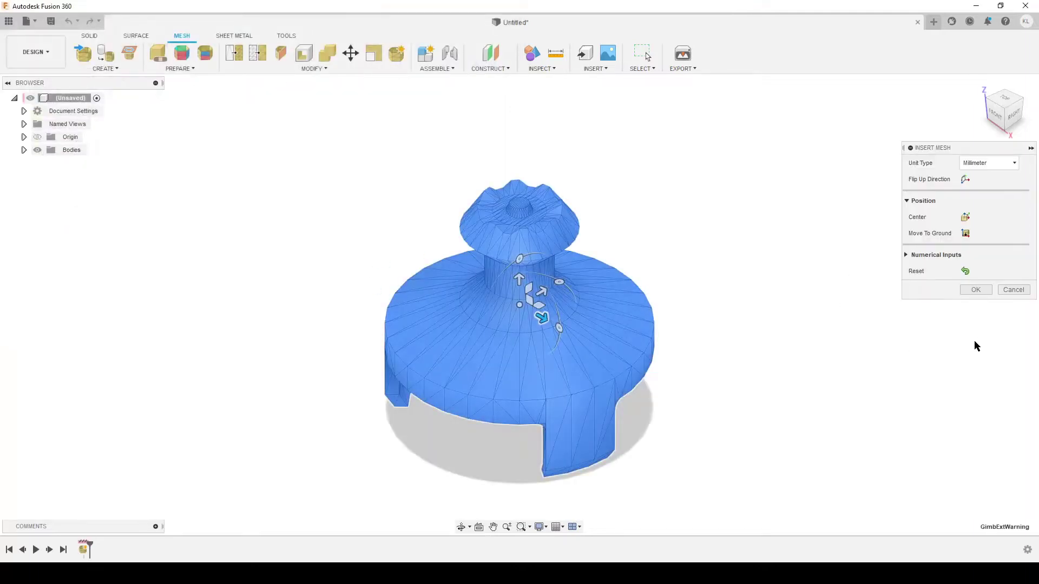
{"action": "left_click", "coordinate": [975, 289]}
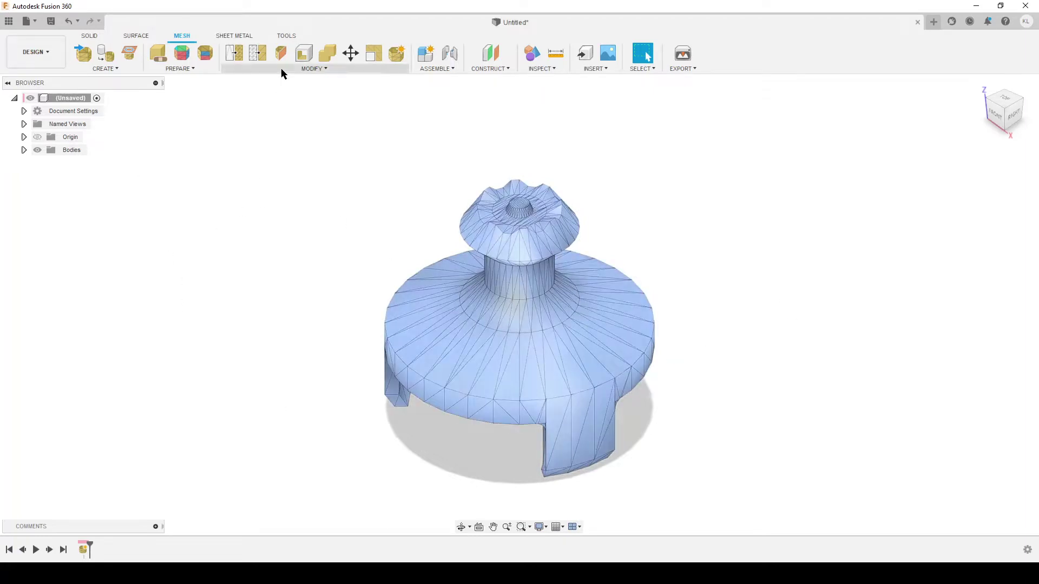
Convert the inserted mesh to a solid body using the Parametric operation.
{"action": "left_click", "coordinate": [313, 70]}
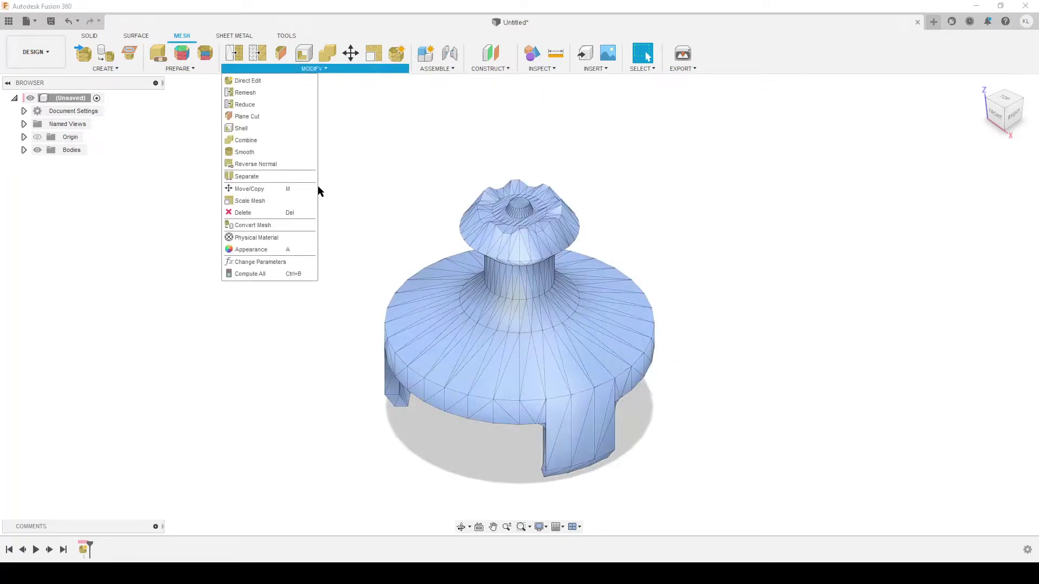
{"action": "left_click", "coordinate": [264, 229]}
{"action": "left_click", "coordinate": [528, 359]}
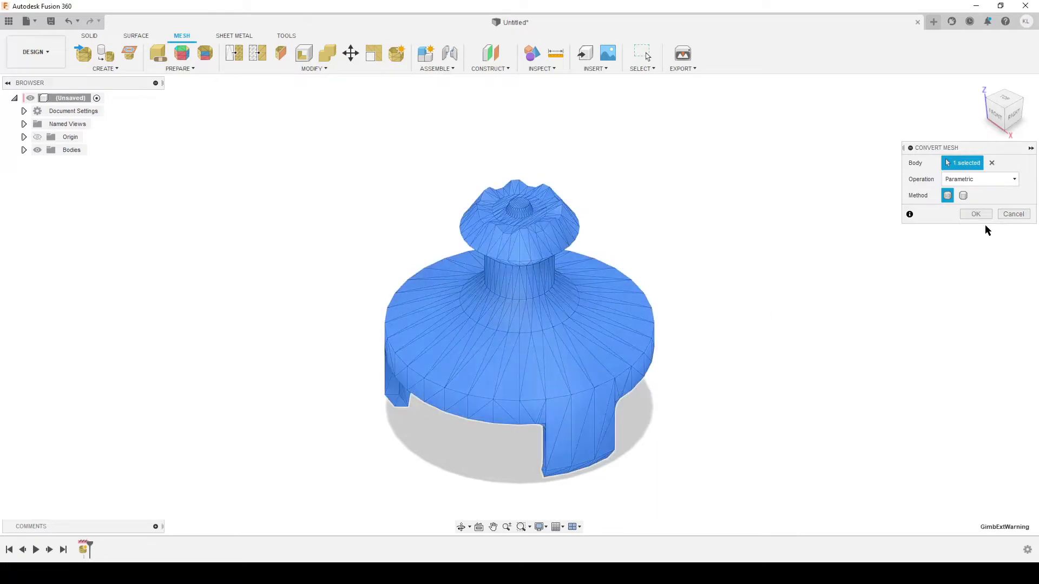
{"action": "left_click", "coordinate": [976, 214]}
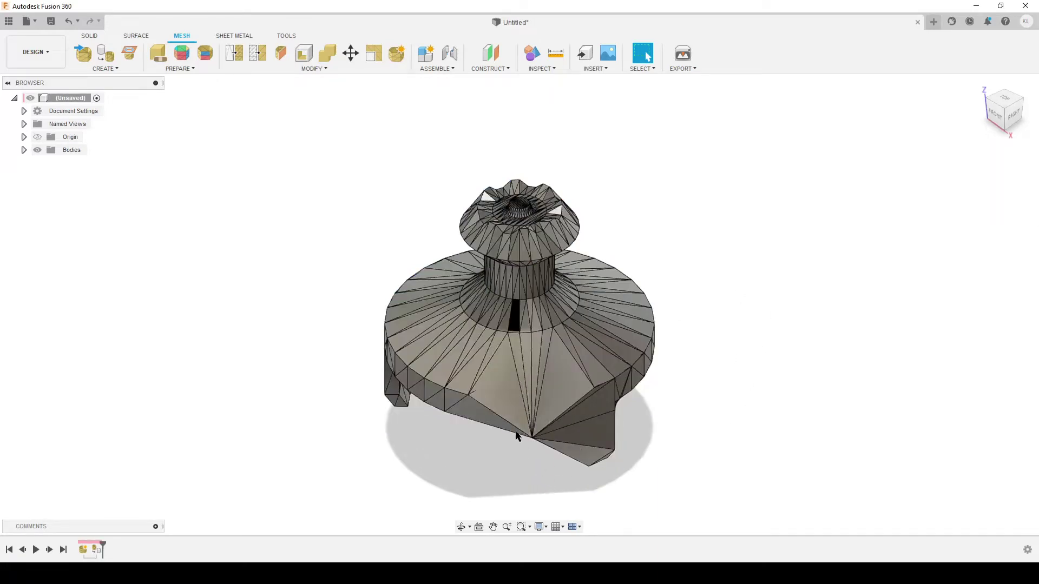
Inspect the converted body and close this design without saving it.
{"action": "middle_click_drag", "start_coordinate": [768, 417], "coordinate": [685, 411], "text": "shift"}
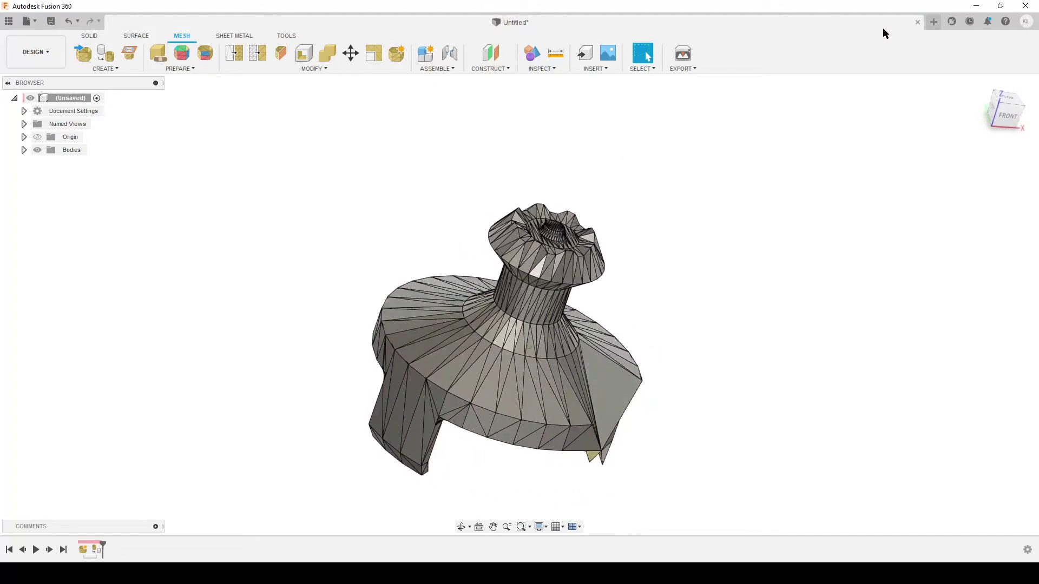
{"action": "left_click", "coordinate": [917, 22]}
{"action": "left_click", "coordinate": [516, 301]}
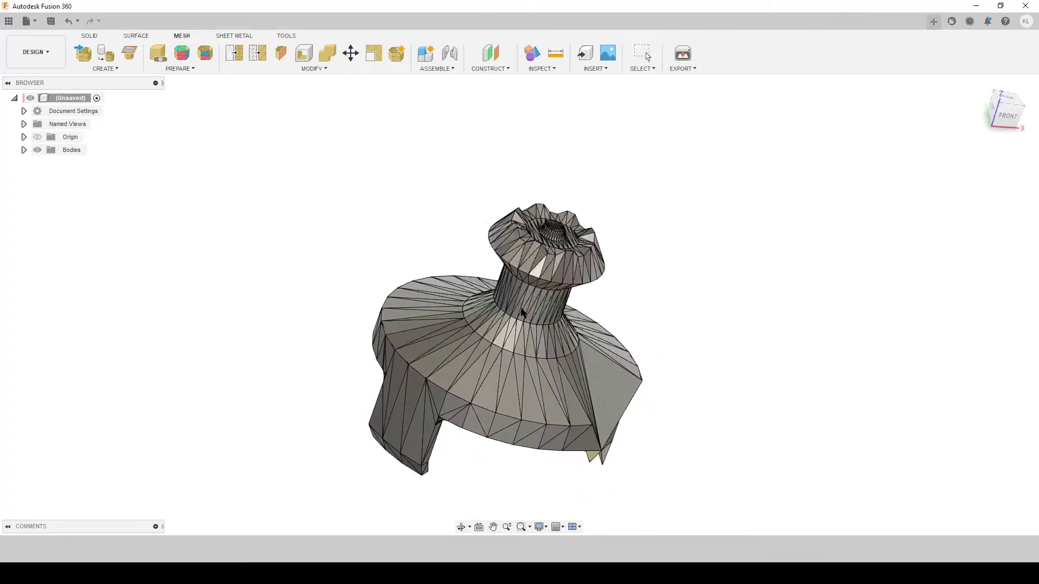
Insert GimbExtWarning.stl as a mesh in millimeters into a fresh design and show the origin planes and axes.
{"action": "left_click", "coordinate": [183, 37]}
{"action": "left_click", "coordinate": [83, 53]}
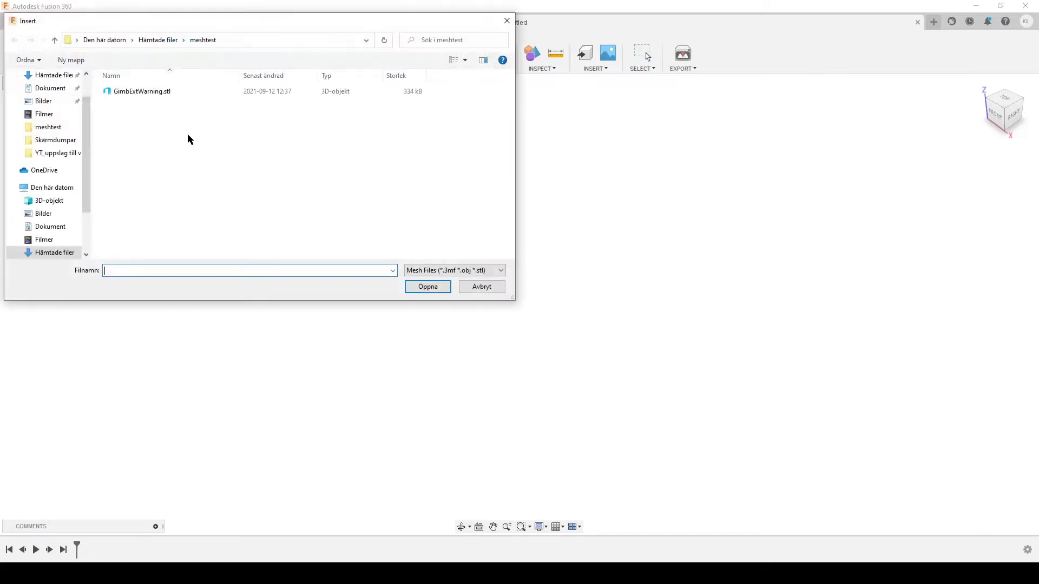
{"action": "left_click", "coordinate": [133, 91]}
{"action": "left_click", "coordinate": [436, 287]}
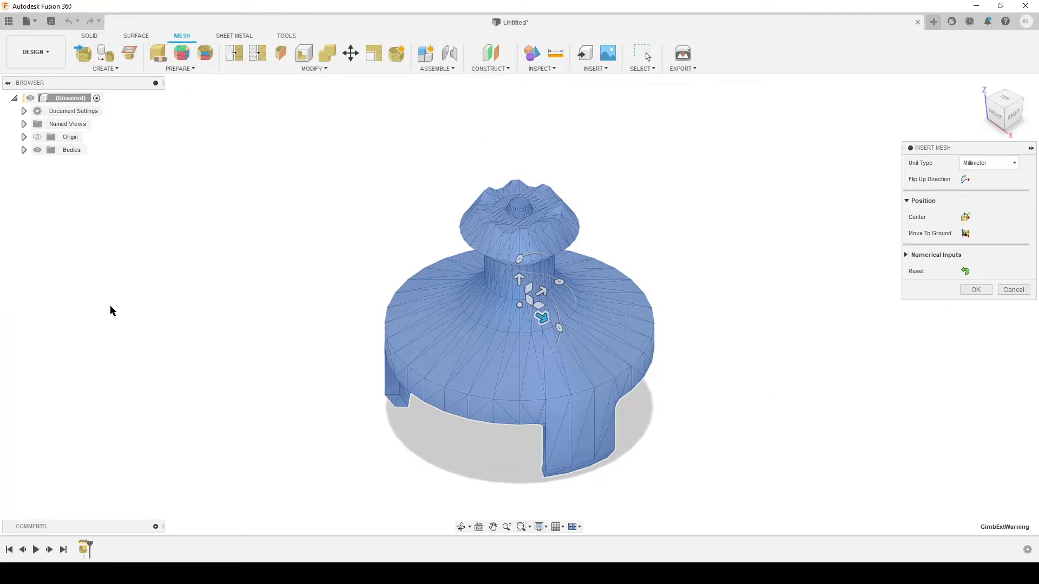
{"action": "left_click", "coordinate": [38, 137]}
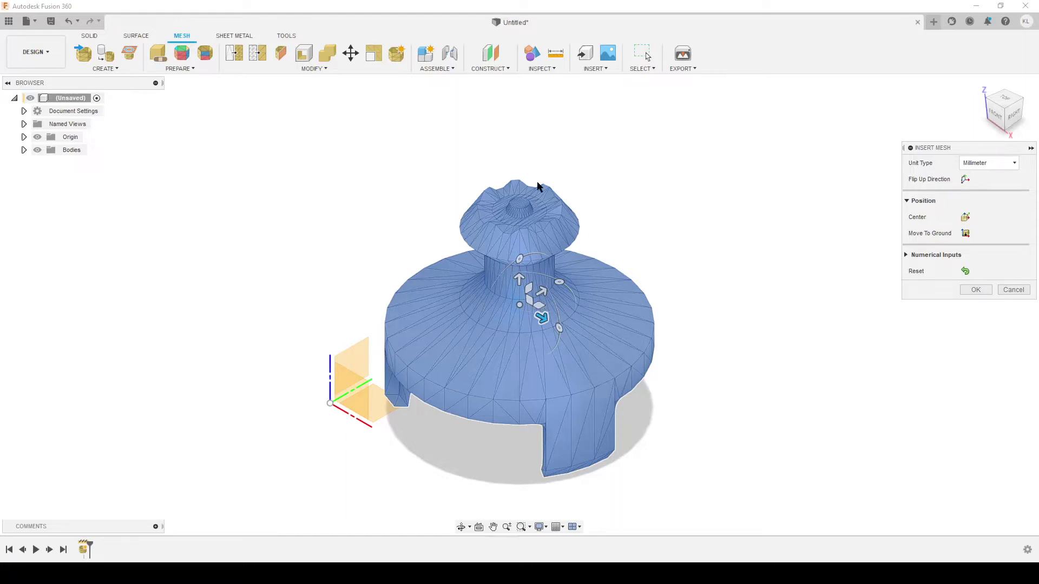
Try flipping the mesh's up direction, cycling through the orientations back to the upright one.
{"action": "left_click", "coordinate": [964, 180]}
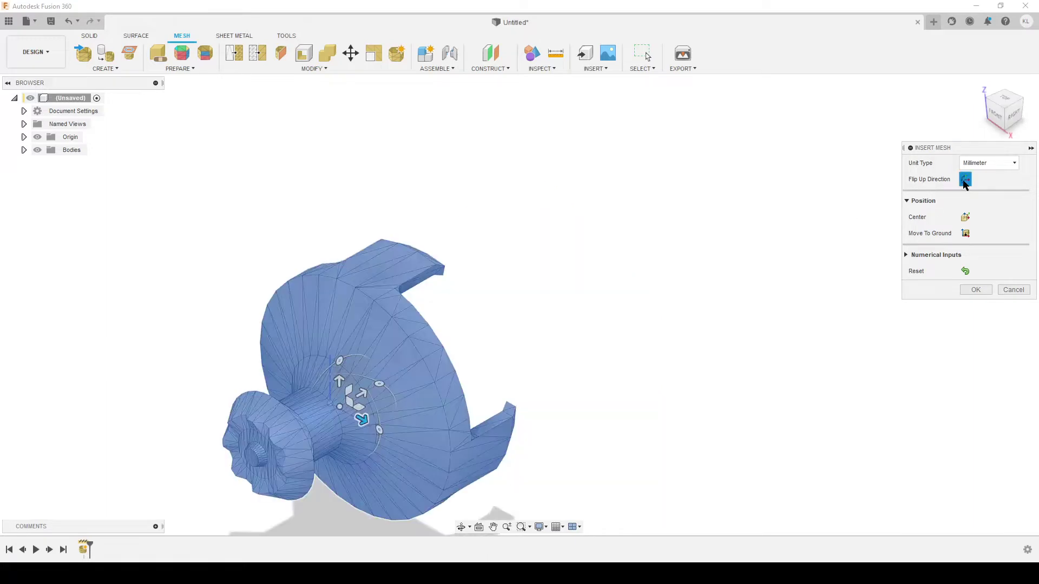
{"action": "left_click", "coordinate": [964, 181]}
{"action": "left_click", "coordinate": [964, 180]}
{"action": "left_click", "coordinate": [964, 180]}
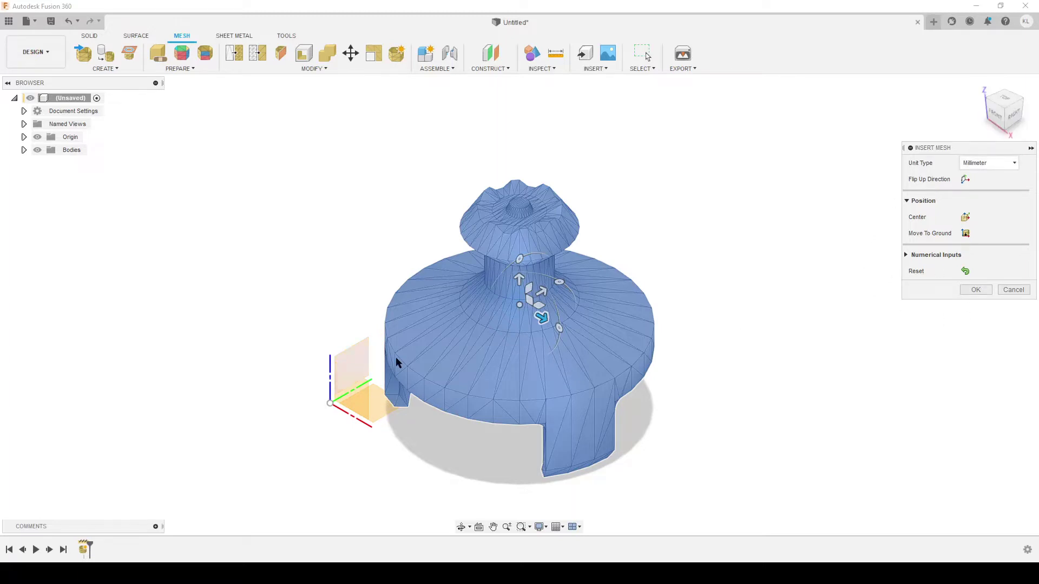
Center the mesh on the origin, move it to the ground and finish the insertion.
{"action": "left_click", "coordinate": [965, 217]}
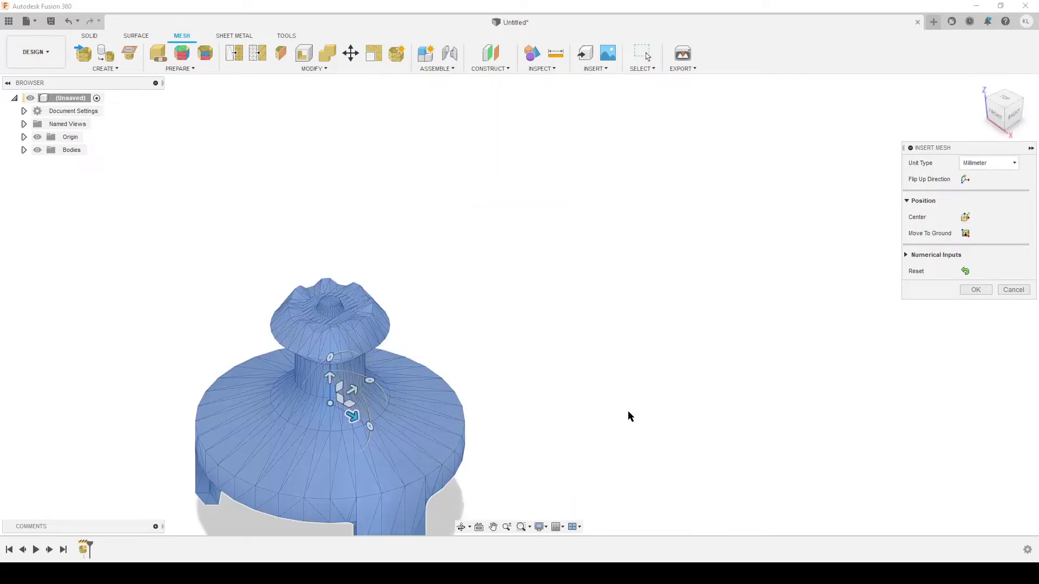
{"action": "middle_click_drag", "start_coordinate": [628, 415], "coordinate": [364, 383], "text": "shift"}
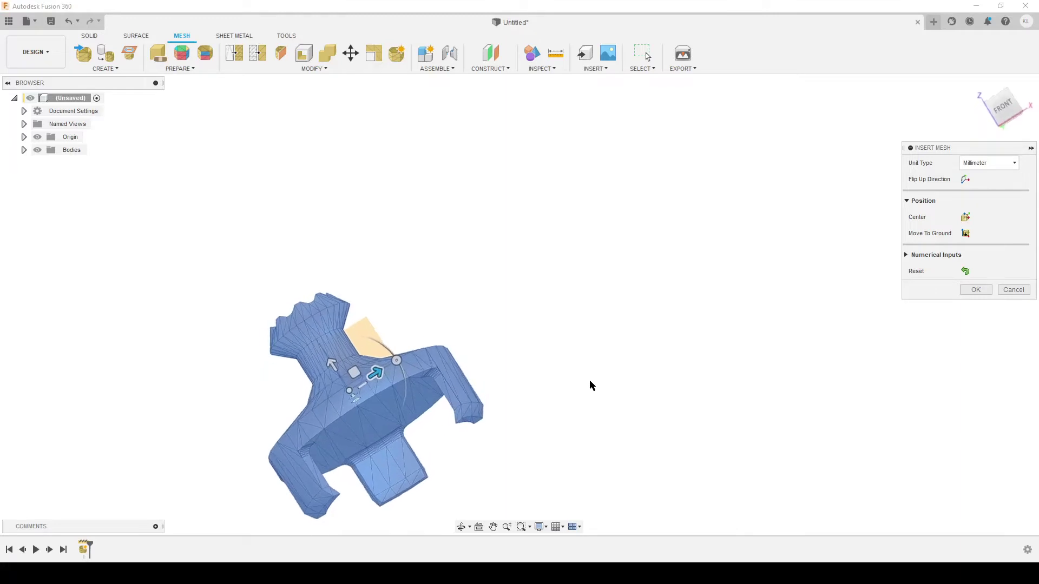
{"action": "left_click", "coordinate": [965, 233]}
{"action": "middle_click_drag", "start_coordinate": [714, 385], "coordinate": [411, 441], "text": "shift"}
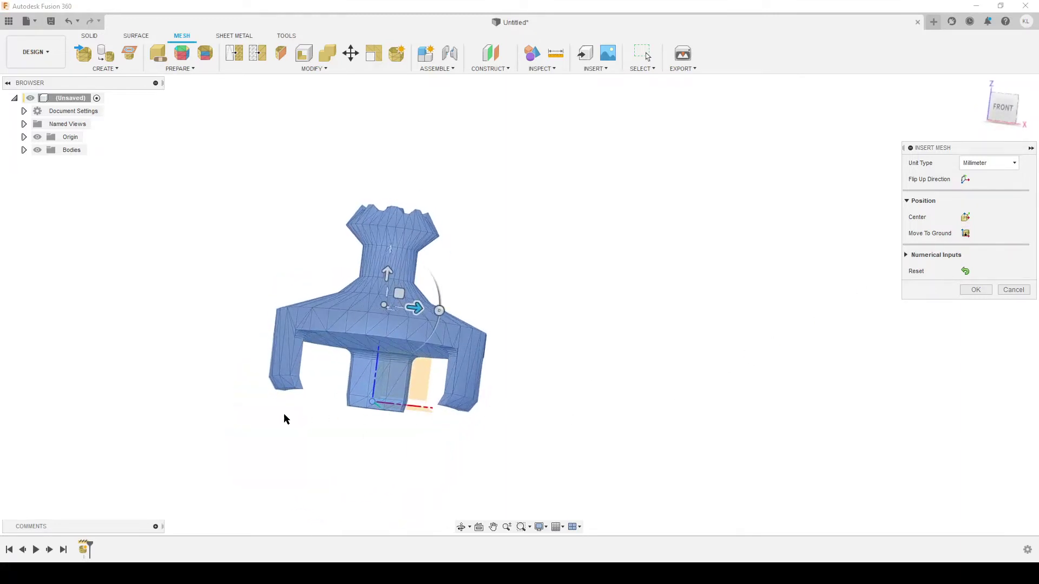
{"action": "left_click", "coordinate": [974, 293]}
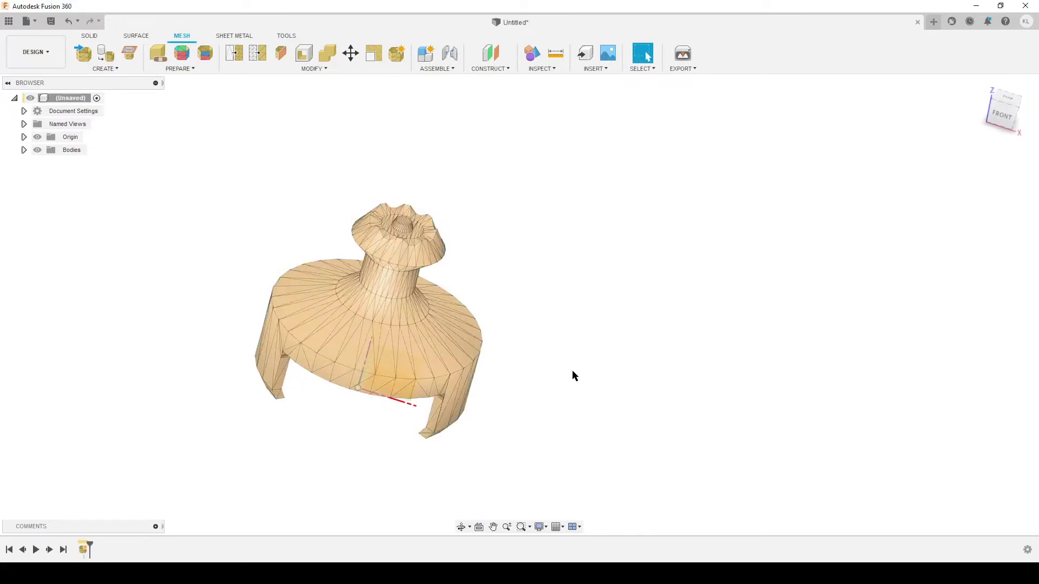
{"action": "middle_click_drag", "start_coordinate": [573, 370], "coordinate": [360, 390], "text": "shift"}
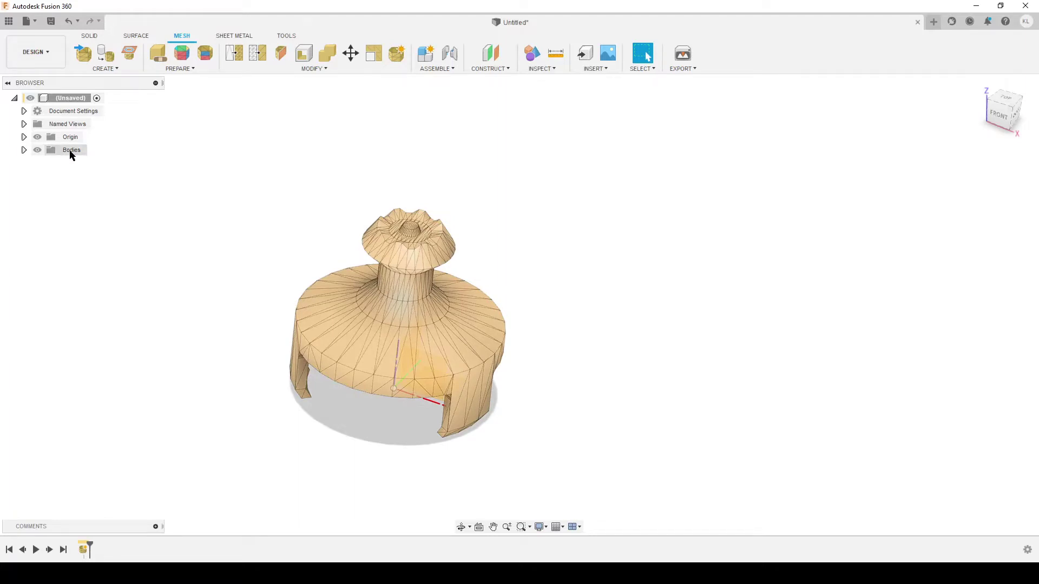
Check the warning on the GimbExtWarning mesh body, leaving the Repair command without applying it.
{"action": "left_click", "coordinate": [24, 150]}
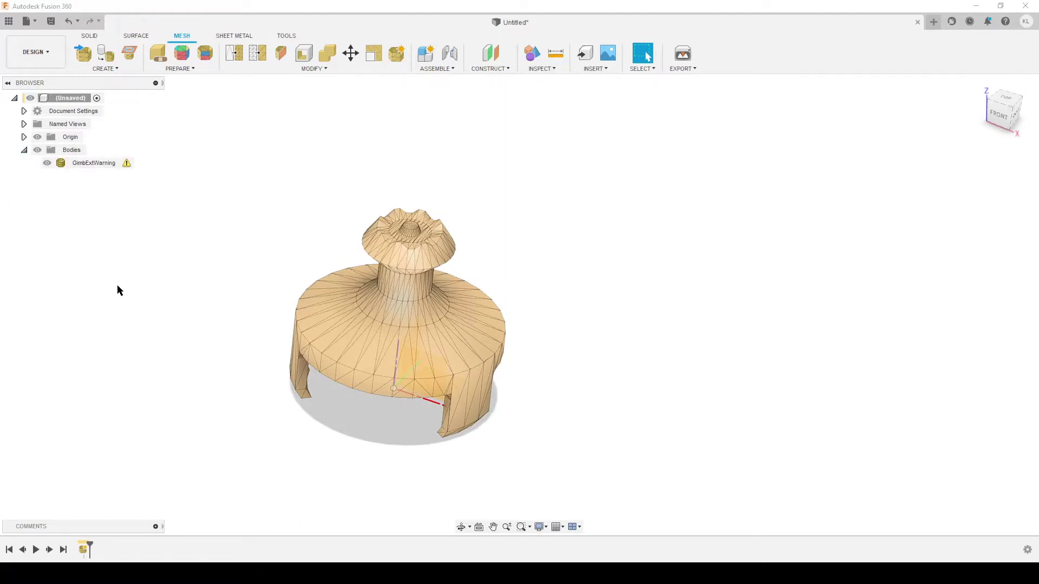
{"action": "mouse_move", "coordinate": [128, 163]}
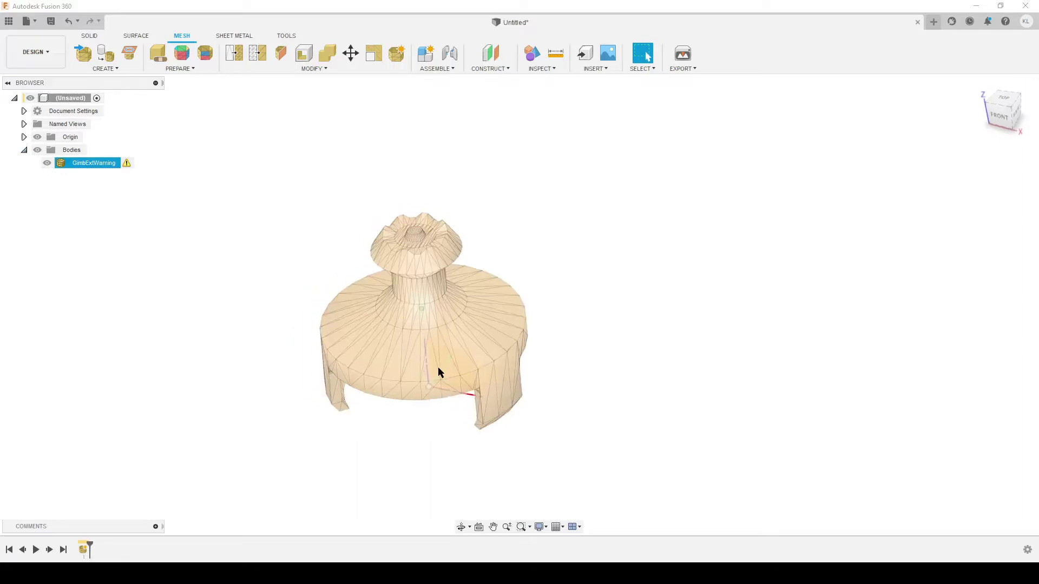
{"action": "left_click", "coordinate": [126, 163]}
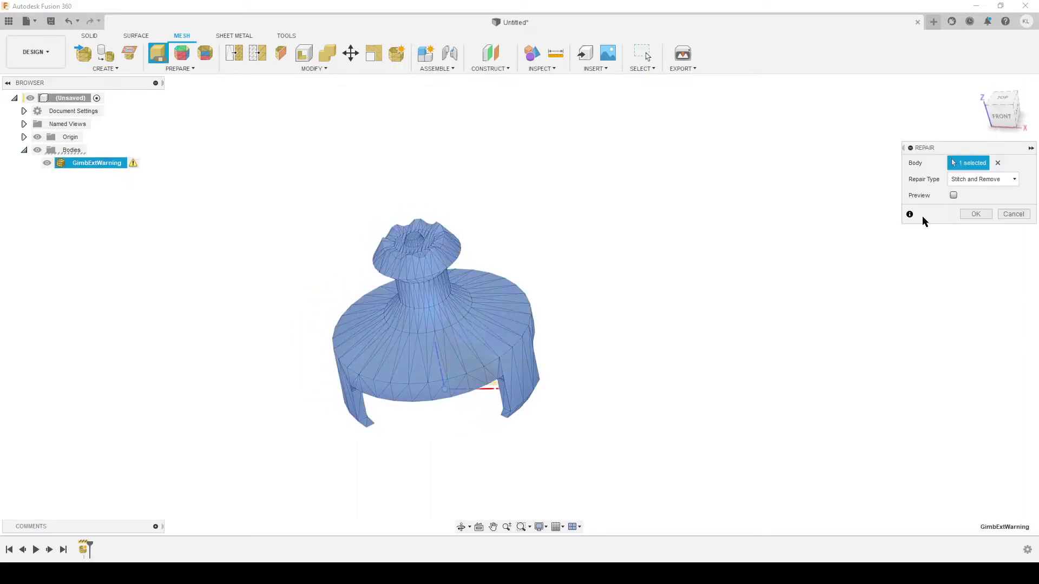
{"action": "left_click", "coordinate": [1025, 215]}
{"action": "mouse_move", "coordinate": [126, 163]}
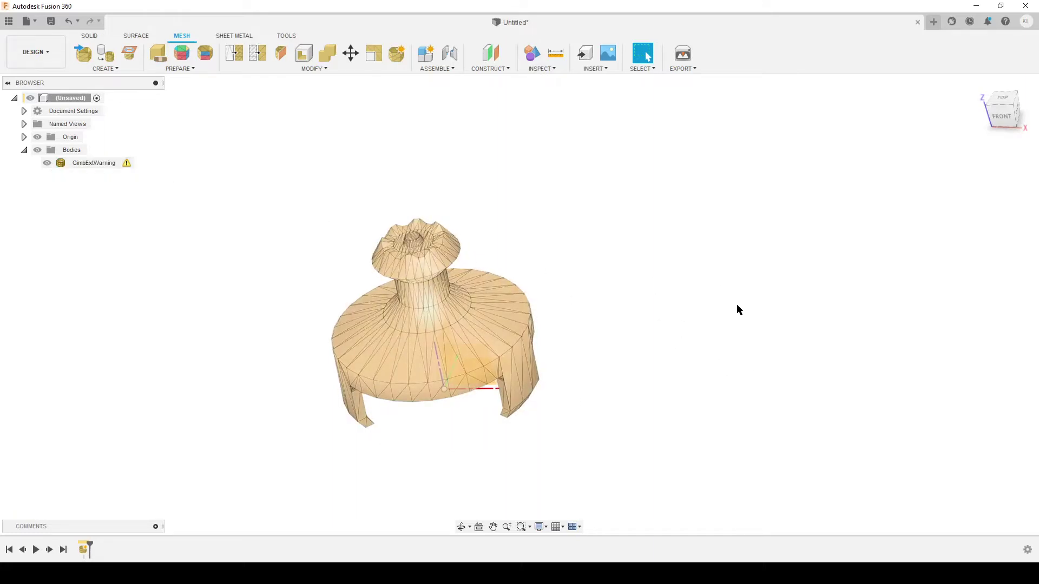
Create a section analysis through the mesh on the XZ plane at 0 mm distance.
{"action": "middle_click_drag", "start_coordinate": [739, 309], "coordinate": [673, 420], "text": "shift"}
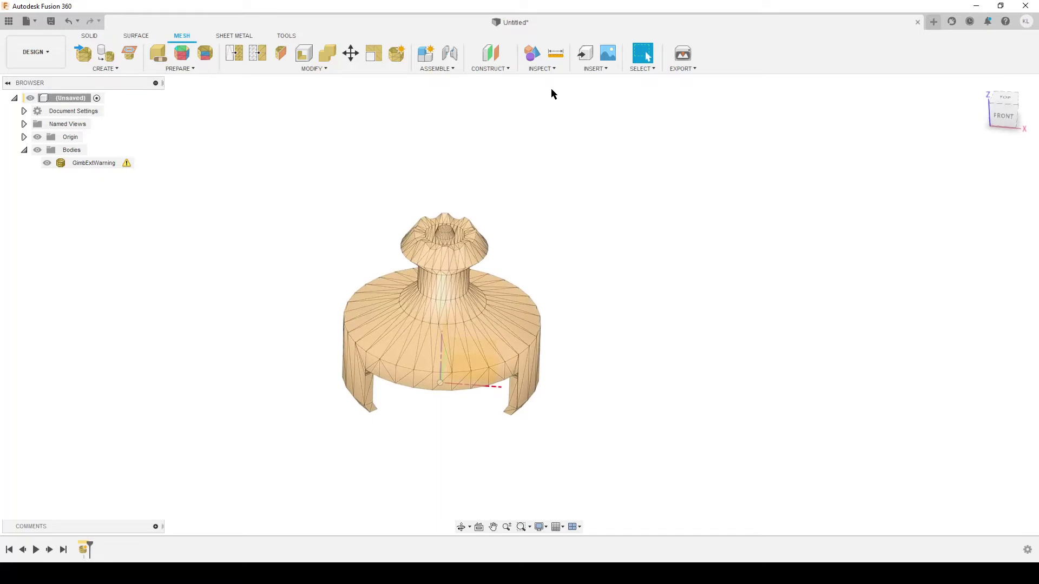
{"action": "left_click", "coordinate": [541, 69]}
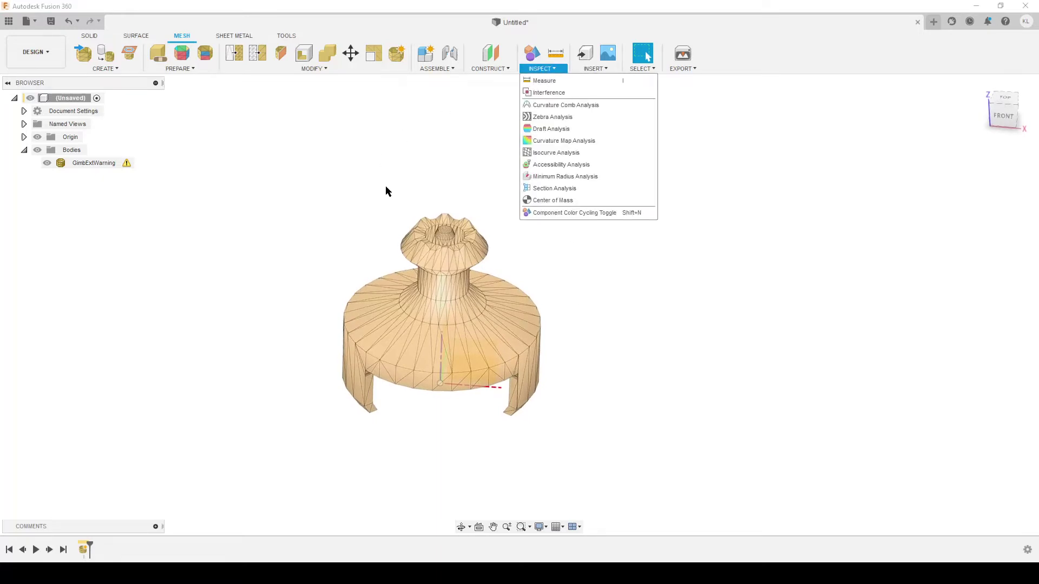
{"action": "left_click", "coordinate": [563, 188]}
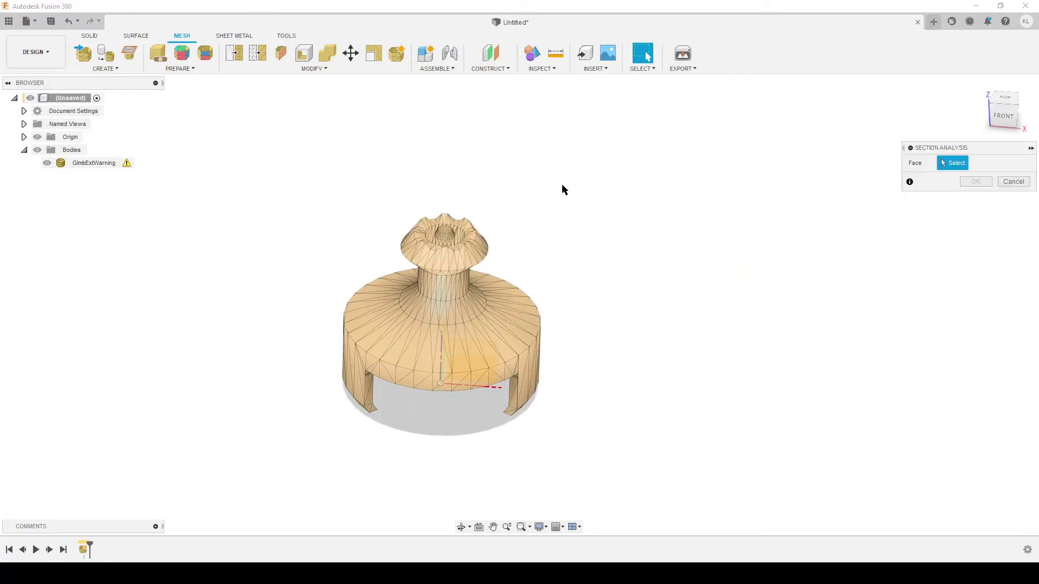
{"action": "left_click", "coordinate": [485, 362]}
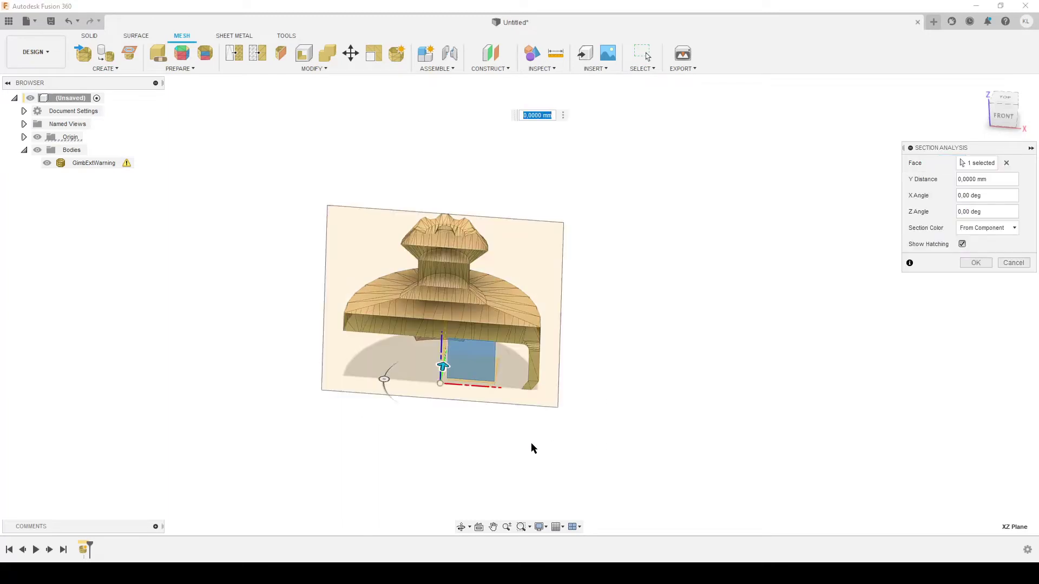
{"action": "left_click", "coordinate": [975, 263]}
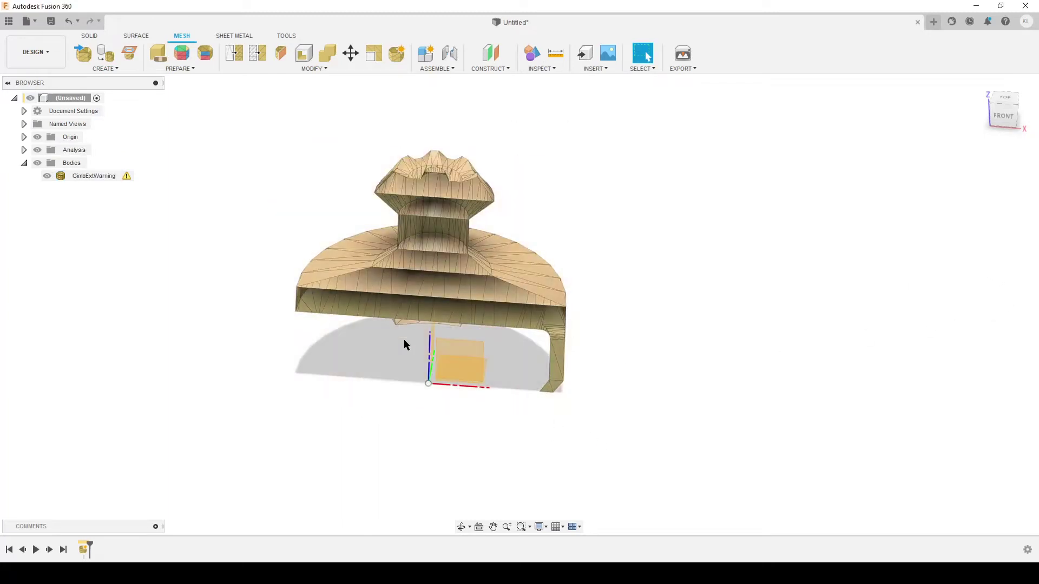
Examine the sectioned mesh from several angles, checking its interior and the facets of its walls.
{"action": "middle_click_drag", "start_coordinate": [415, 416], "coordinate": [417, 358], "text": "shift"}
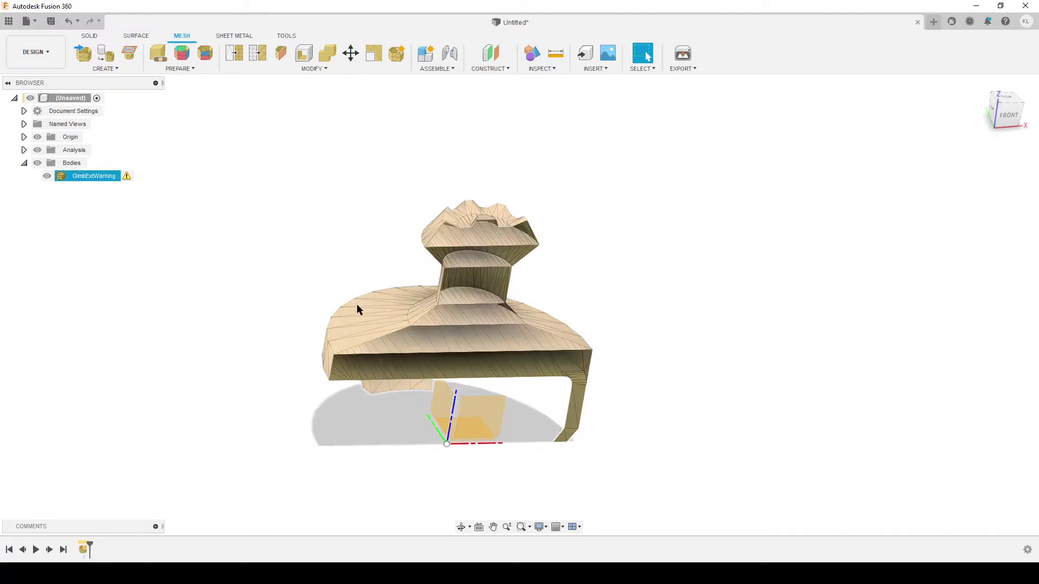
{"action": "middle_click_drag", "start_coordinate": [509, 443], "coordinate": [541, 406], "text": "shift"}
{"action": "middle_click_drag", "start_coordinate": [415, 424], "coordinate": [509, 422], "text": "shift"}
{"action": "left_click", "coordinate": [563, 322]}
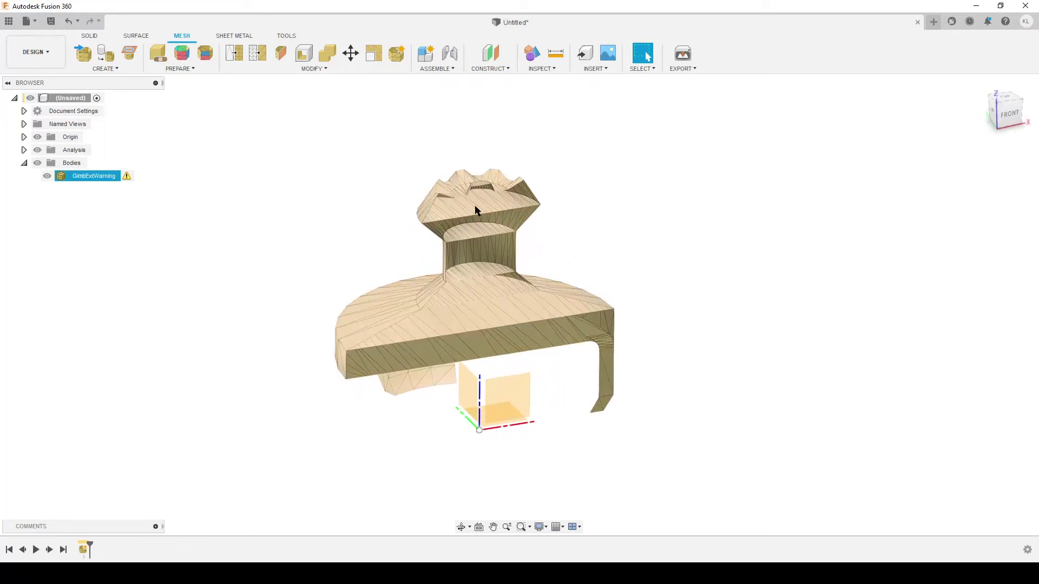
{"action": "left_click", "coordinate": [775, 412]}
{"action": "middle_click_drag", "start_coordinate": [790, 415], "coordinate": [784, 403], "text": "shift"}
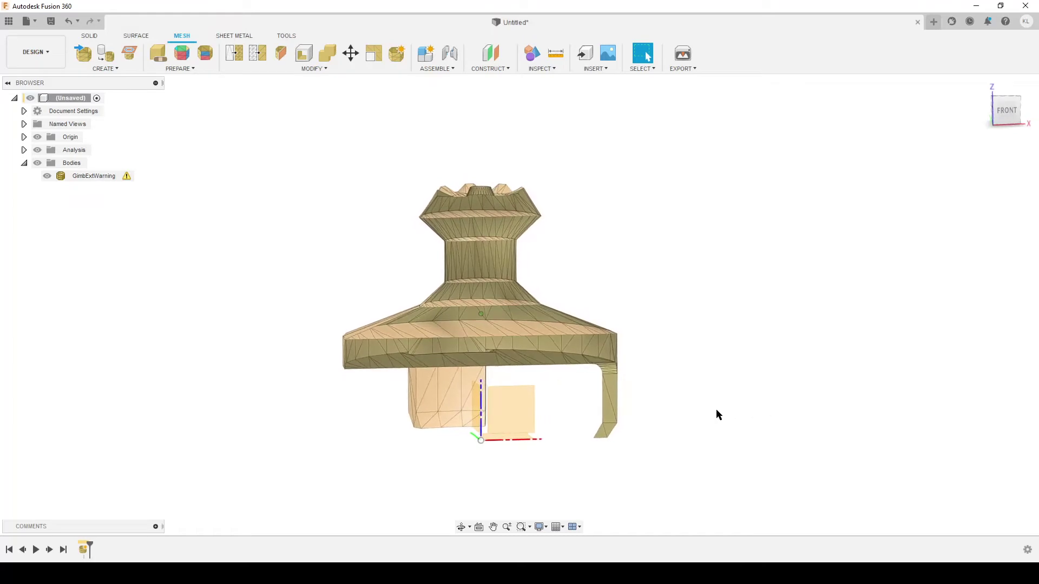
{"action": "left_click", "coordinate": [481, 356]}
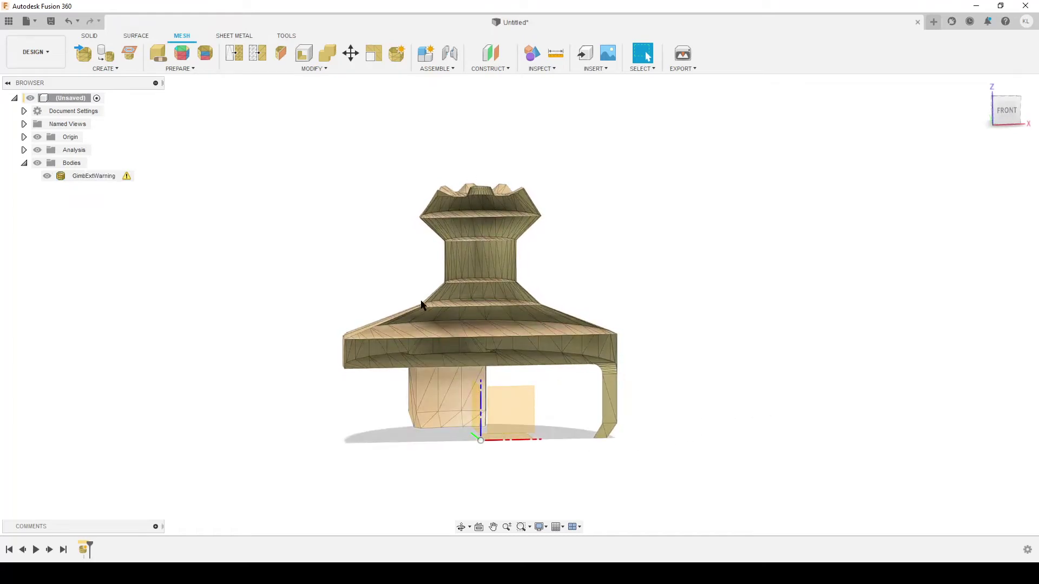
{"action": "left_click", "coordinate": [622, 345]}
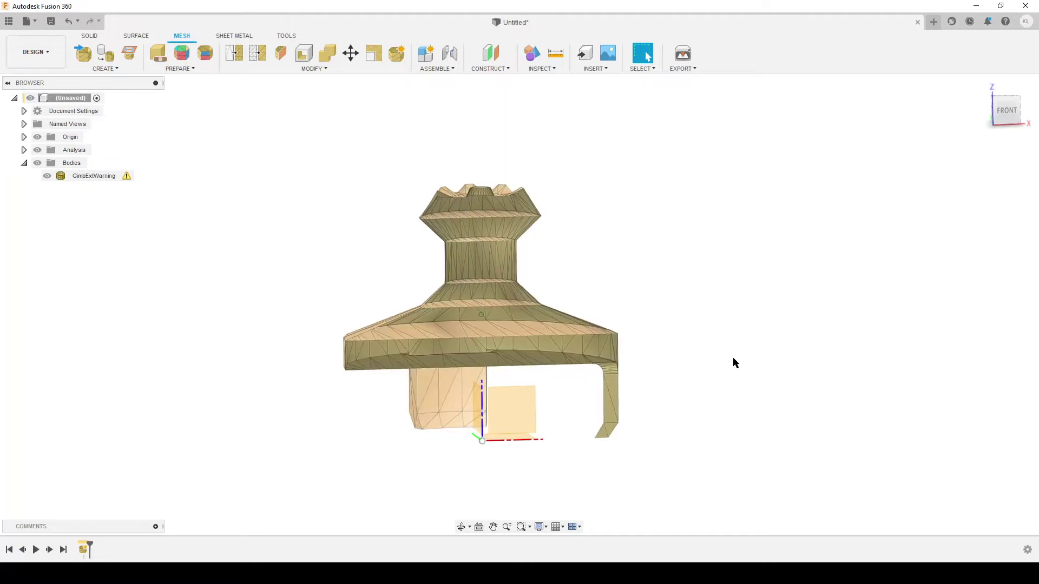
{"action": "middle_click_drag", "start_coordinate": [695, 366], "coordinate": [494, 420], "text": "shift"}
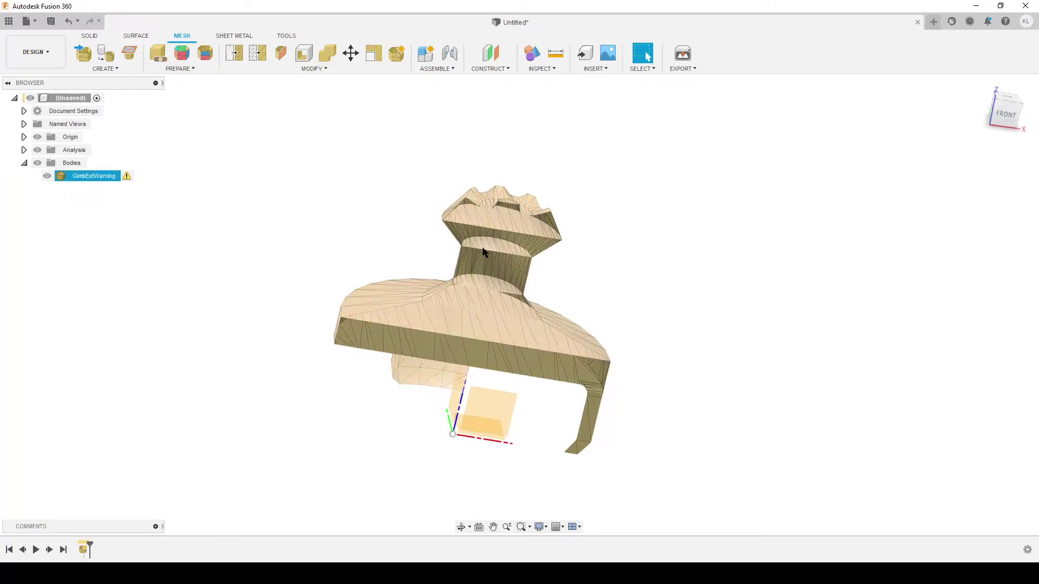
Delete the section analysis of the mesh.
{"action": "left_click", "coordinate": [675, 239]}
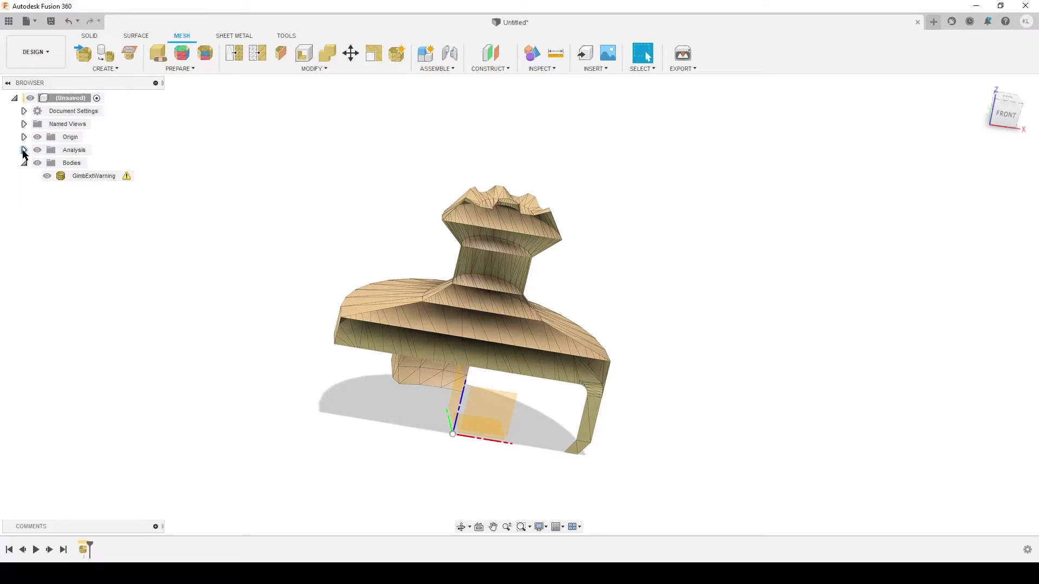
{"action": "left_click", "coordinate": [24, 150]}
{"action": "right_click", "coordinate": [85, 164]}
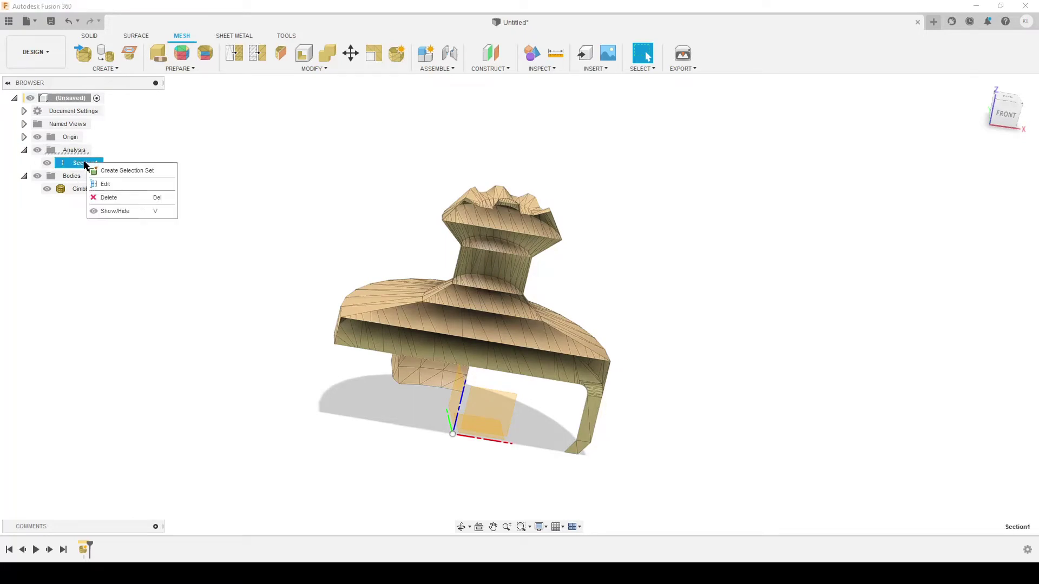
{"action": "left_click", "coordinate": [130, 199]}
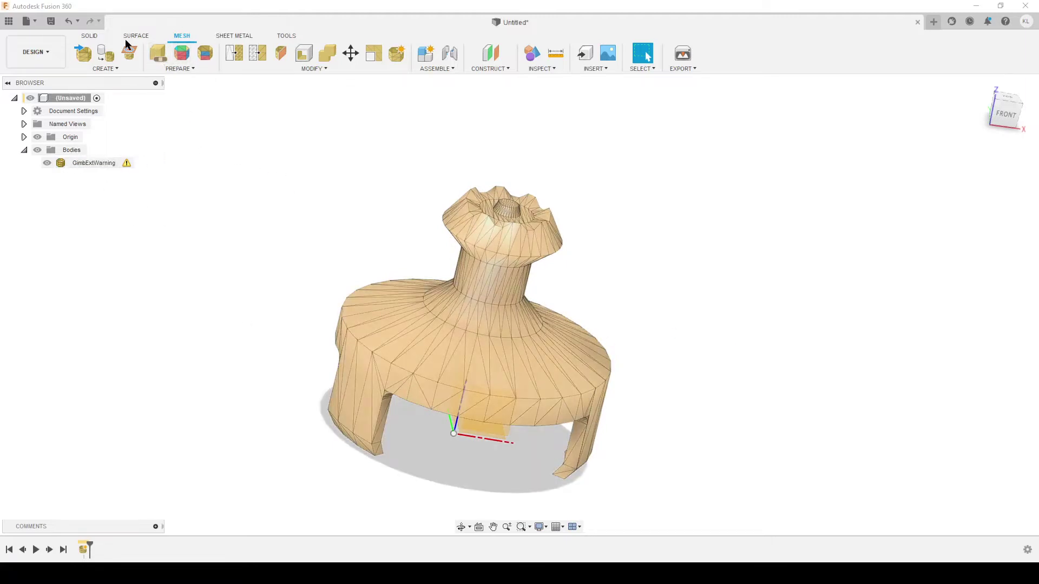
Repair the GimbExtWarning mesh body using the Wrap repair type.
{"action": "left_click", "coordinate": [126, 163]}
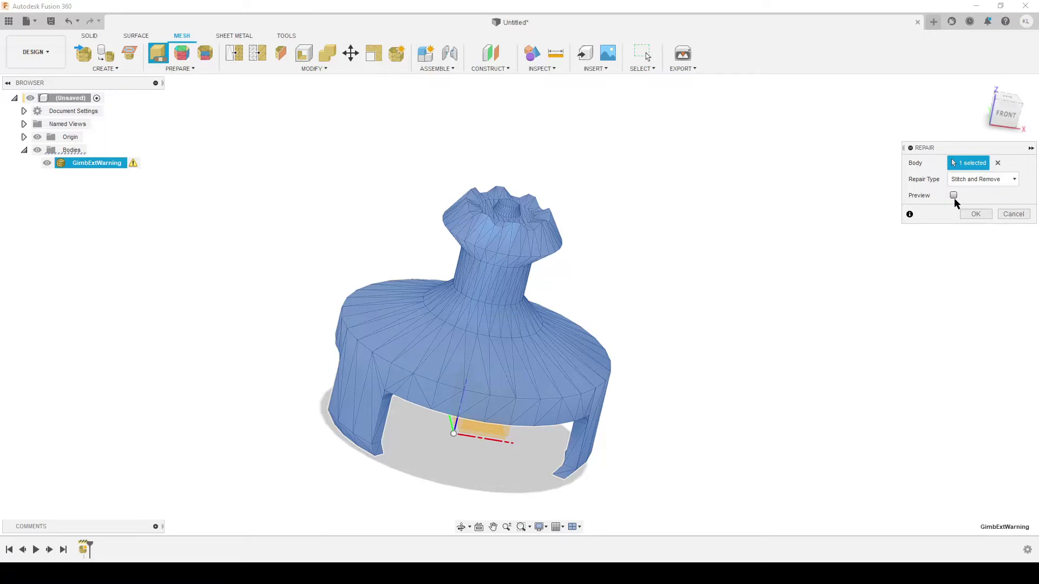
{"action": "middle_click_drag", "start_coordinate": [715, 401], "coordinate": [687, 425], "text": "shift"}
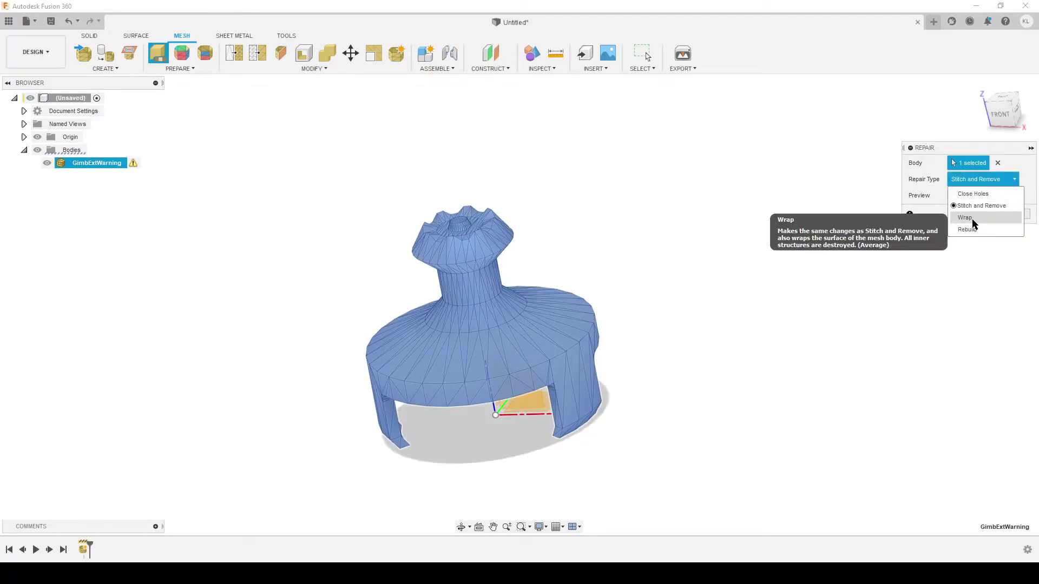
{"action": "left_click", "coordinate": [974, 218]}
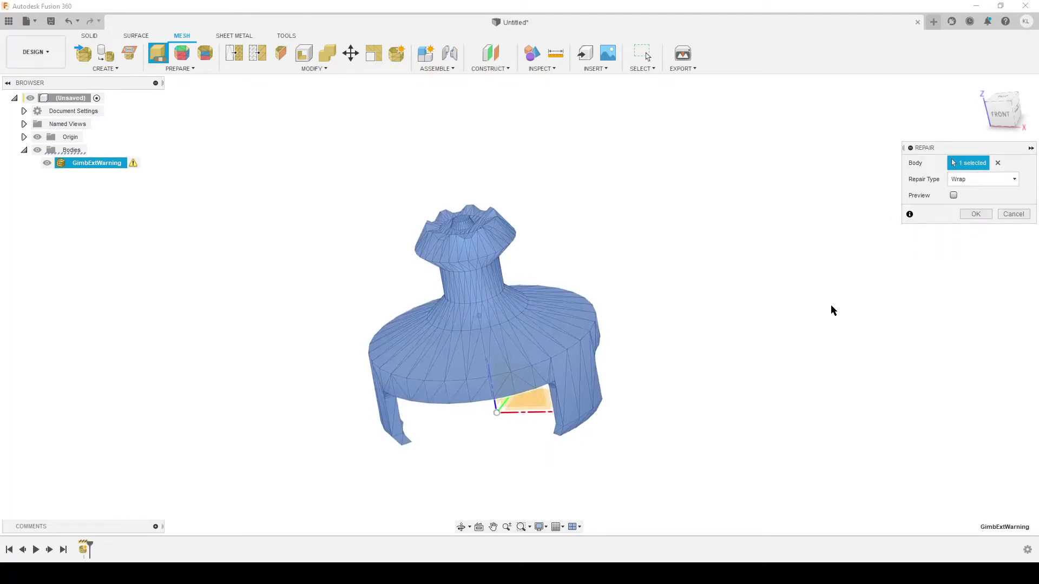
{"action": "left_click", "coordinate": [1015, 179]}
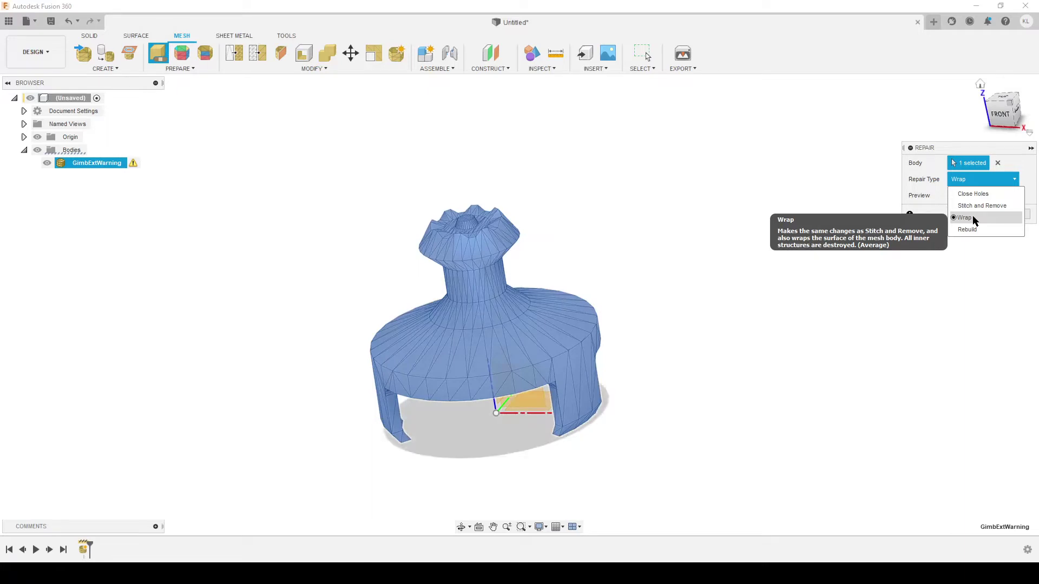
{"action": "left_click", "coordinate": [905, 289]}
{"action": "left_click", "coordinate": [972, 215]}
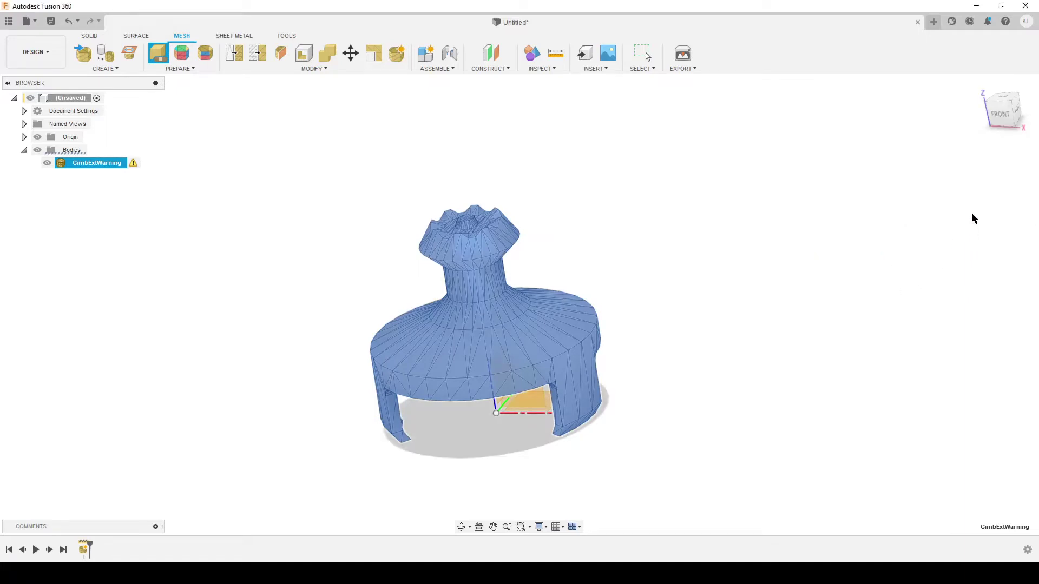
Inspect the repaired mesh's interior with a temporary section analysis on the XZ plane, then leave it without saving.
{"action": "left_click", "coordinate": [534, 69]}
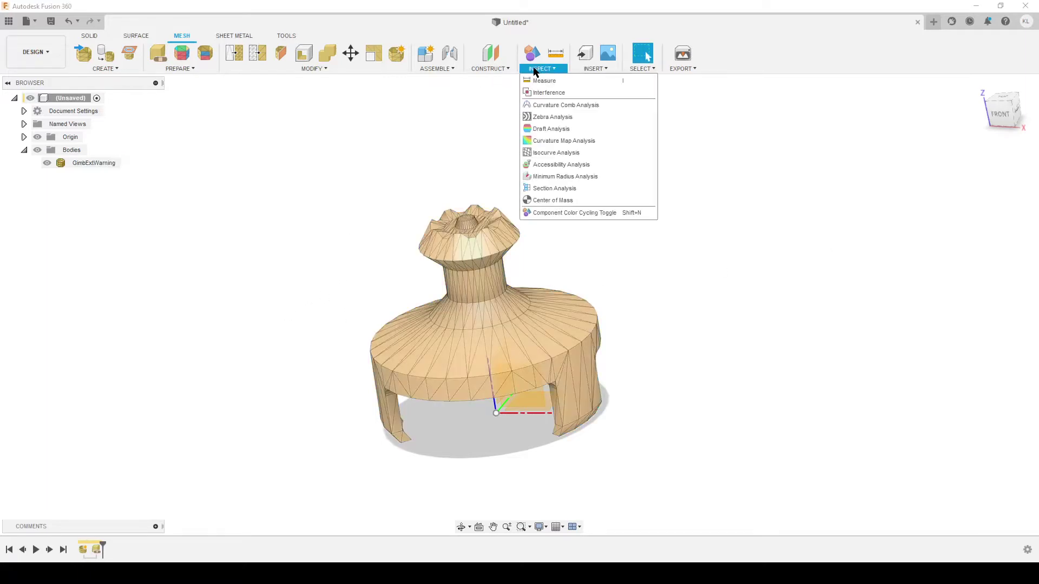
{"action": "left_click", "coordinate": [555, 188]}
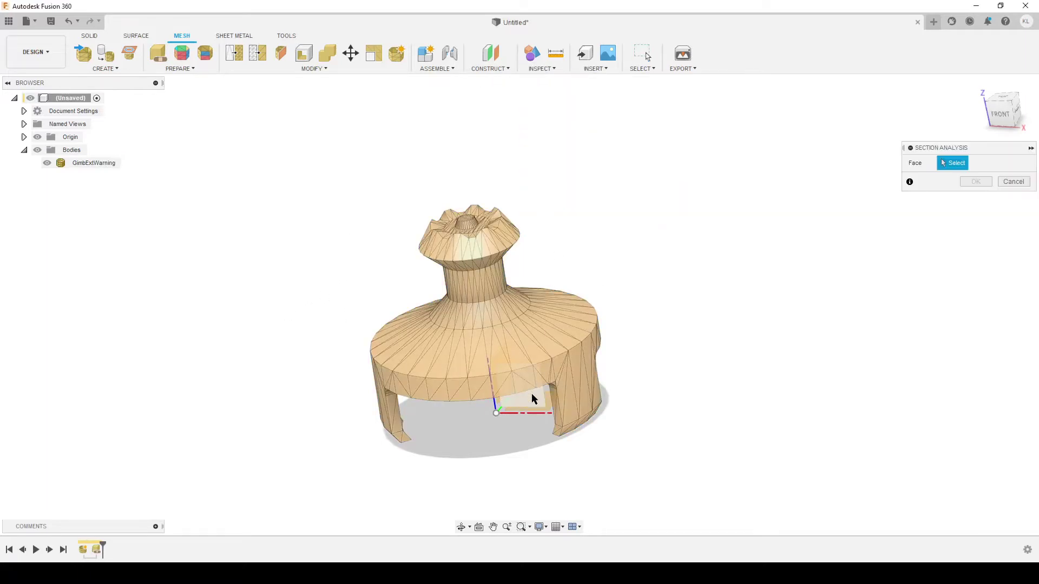
{"action": "left_click", "coordinate": [533, 399]}
{"action": "middle_click_drag", "start_coordinate": [605, 417], "coordinate": [664, 324], "text": "shift"}
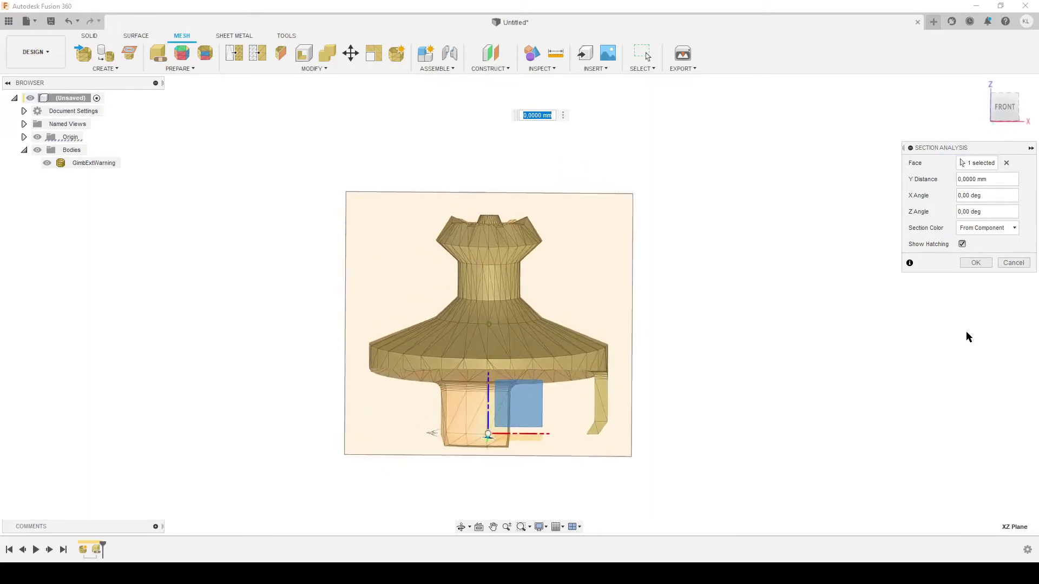
{"action": "left_click", "coordinate": [1012, 266]}
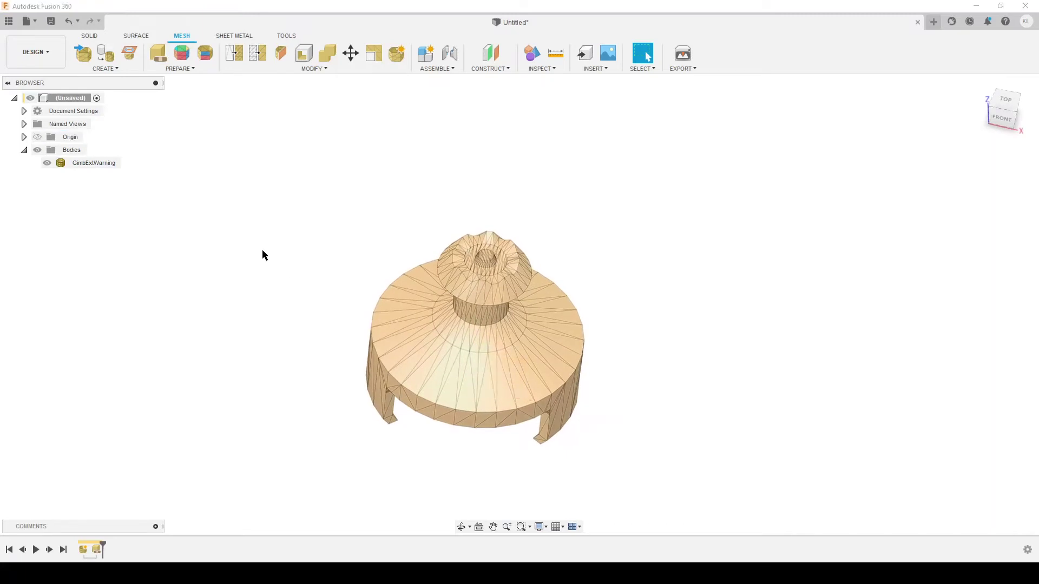
Convert the repaired GimbExtWarning mesh to a solid body with the Parametric operation.
{"action": "left_click", "coordinate": [313, 69]}
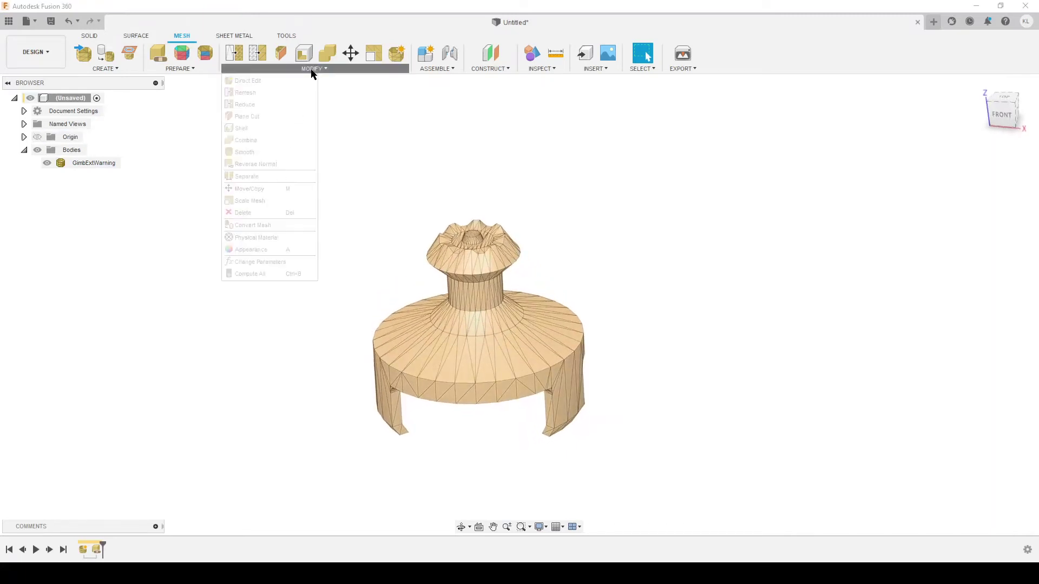
{"action": "left_click", "coordinate": [248, 231]}
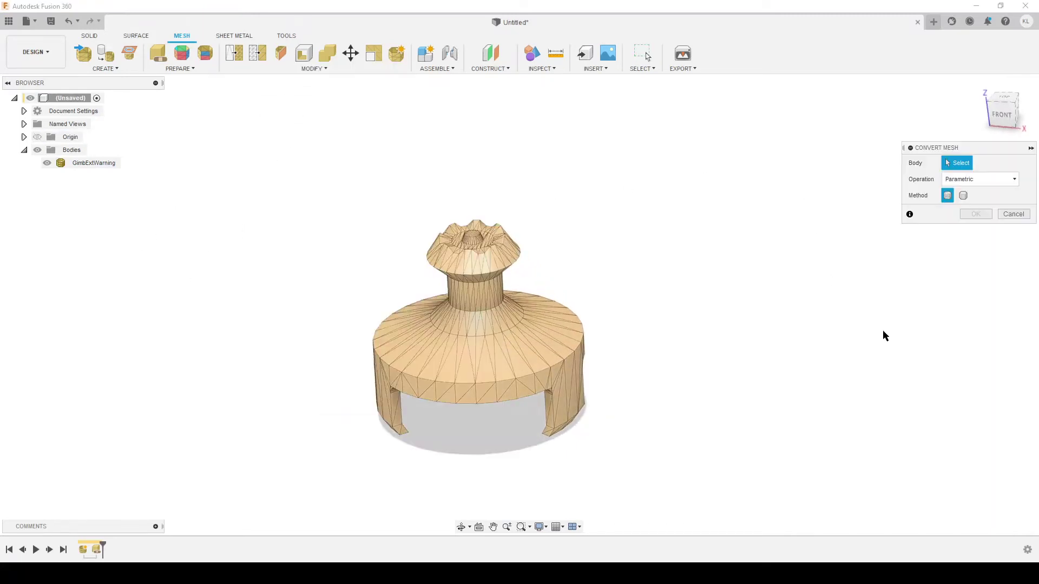
{"action": "left_click", "coordinate": [505, 366]}
{"action": "left_click", "coordinate": [975, 215]}
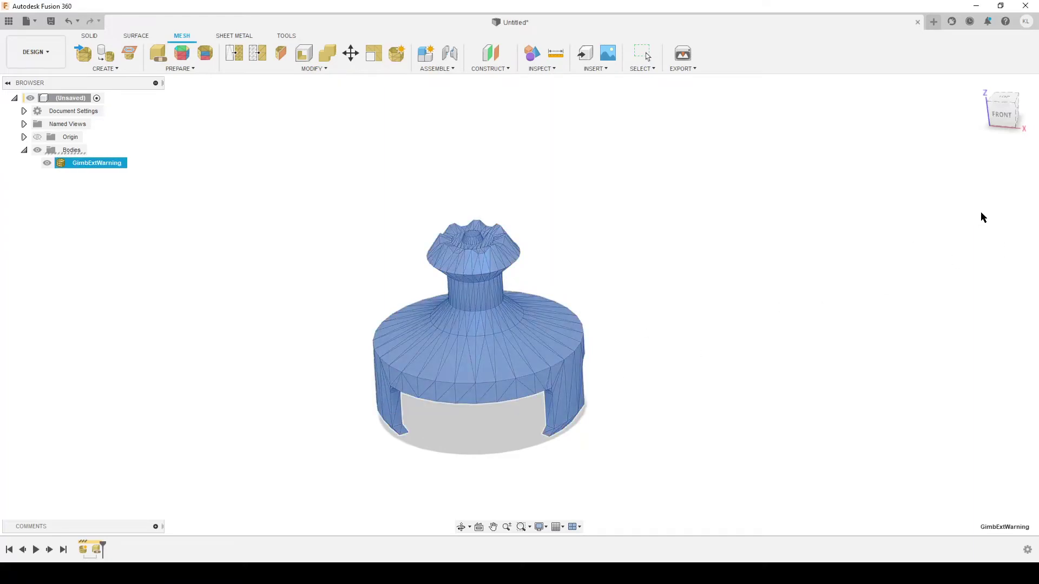
Examine the converted body from the side, top and front, checking the triangular facets on its surfaces.
{"action": "middle_click_drag", "start_coordinate": [690, 351], "coordinate": [539, 423], "text": "shift"}
{"action": "middle_click_drag", "start_coordinate": [705, 331], "coordinate": [645, 337], "text": "shift"}
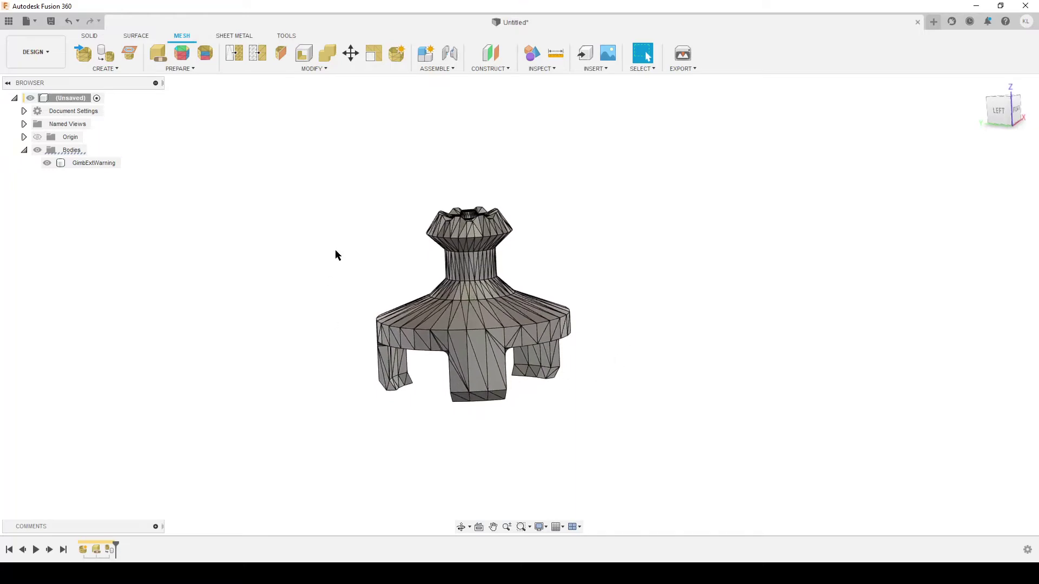
{"action": "middle_click_drag", "start_coordinate": [594, 371], "coordinate": [574, 363], "text": "shift"}
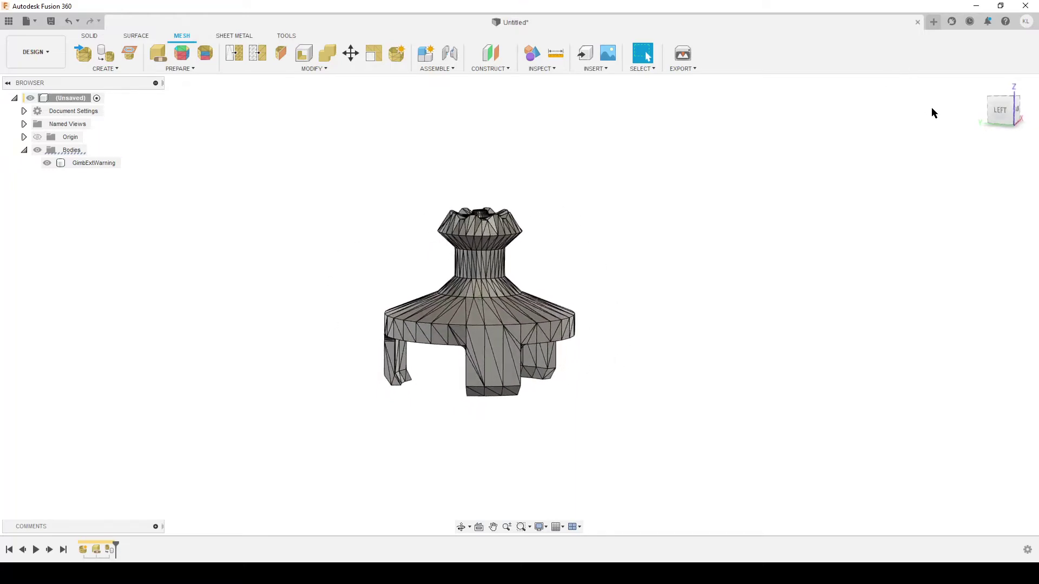
{"action": "left_click", "coordinate": [981, 86]}
{"action": "left_click", "coordinate": [1002, 99]}
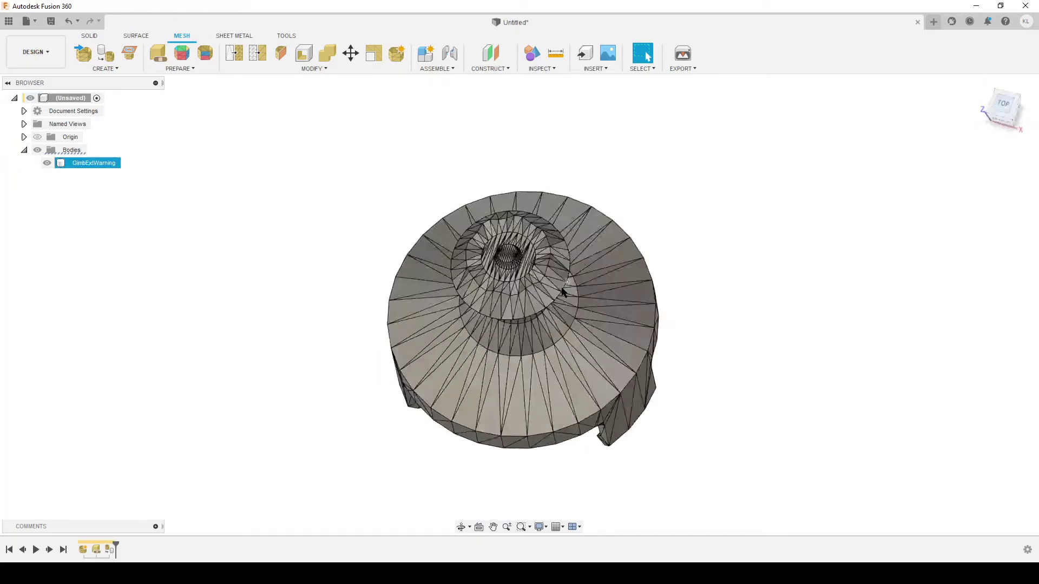
{"action": "scroll", "coordinate": [573, 357], "scroll_direction": "up", "scroll_amount": 4}
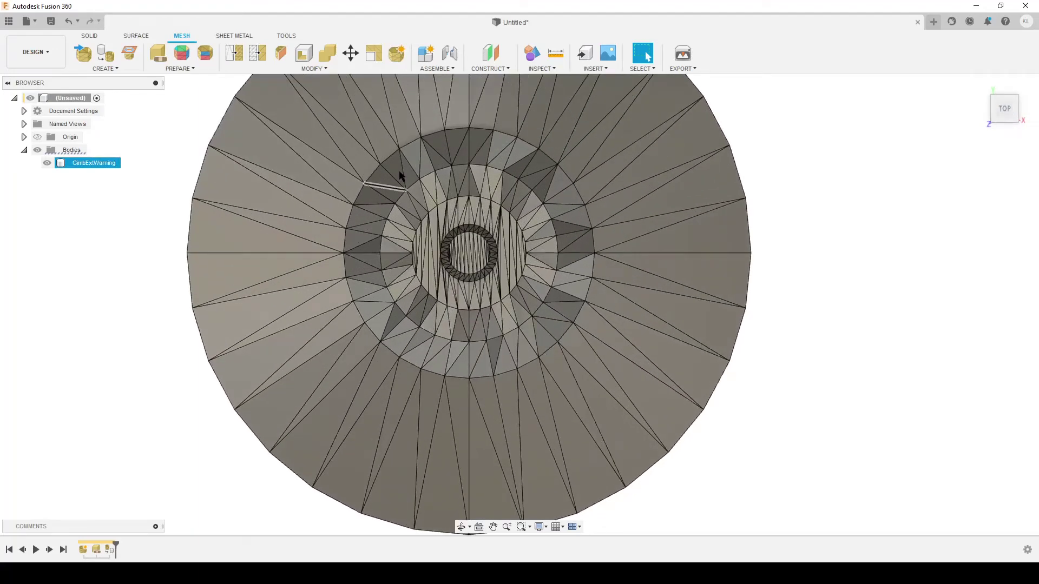
{"action": "middle_click_drag", "start_coordinate": [555, 317], "coordinate": [381, 318], "text": "shift"}
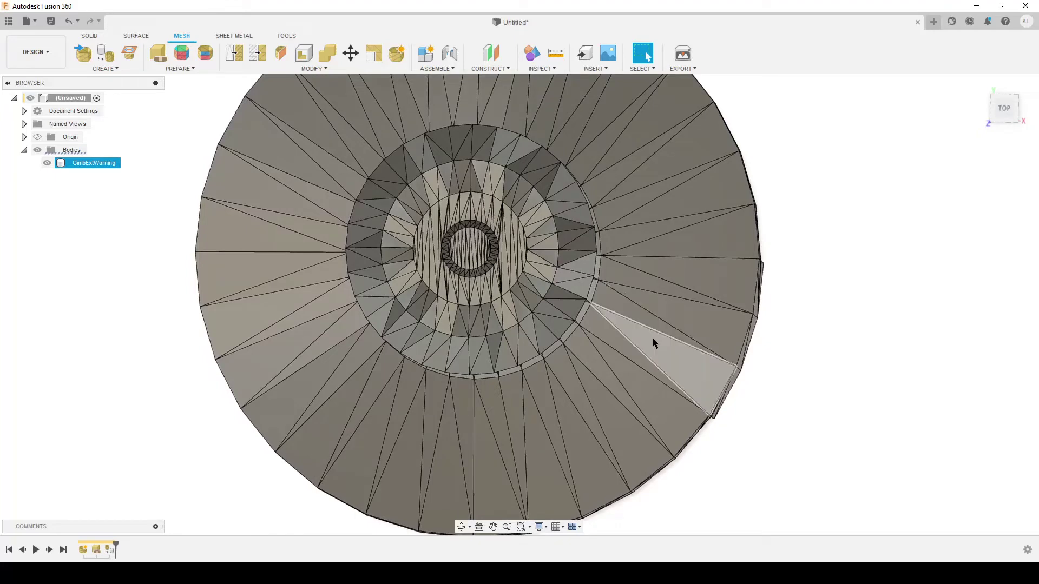
{"action": "middle_click_drag", "start_coordinate": [605, 352], "coordinate": [448, 339], "text": "shift"}
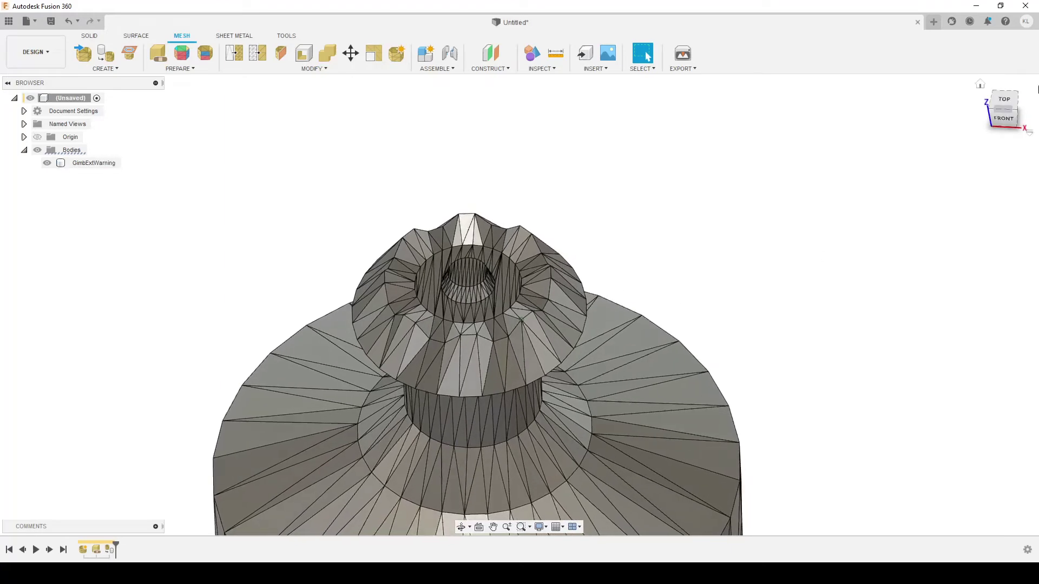
{"action": "left_click", "coordinate": [1003, 99]}
{"action": "scroll", "coordinate": [610, 340], "scroll_direction": "down", "scroll_amount": 2}
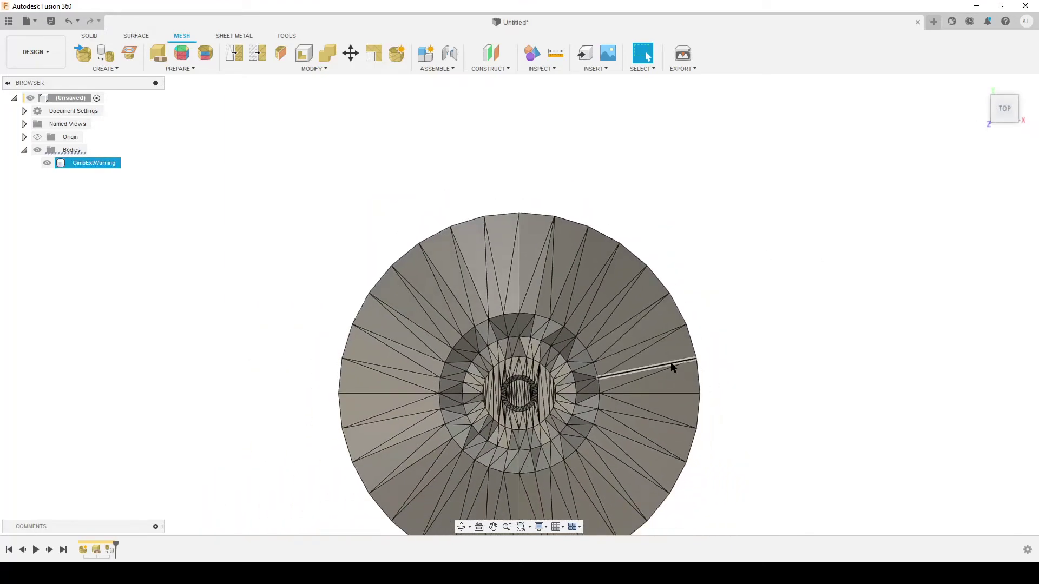
{"action": "middle_click_drag", "start_coordinate": [800, 427], "coordinate": [673, 215]}
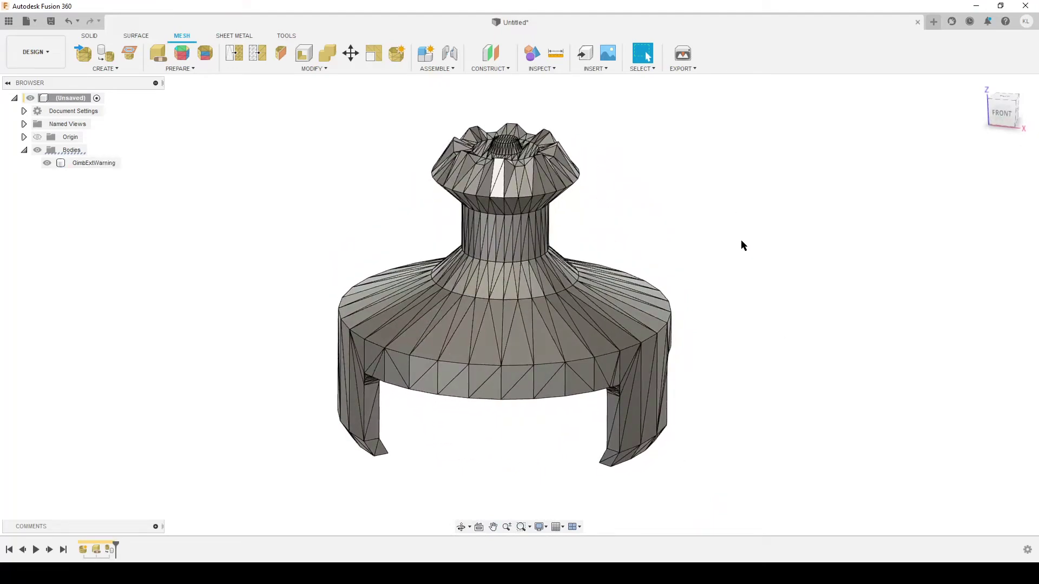
Delete the Convert Mesh feature from the design history.
{"action": "left_click", "coordinate": [113, 553]}
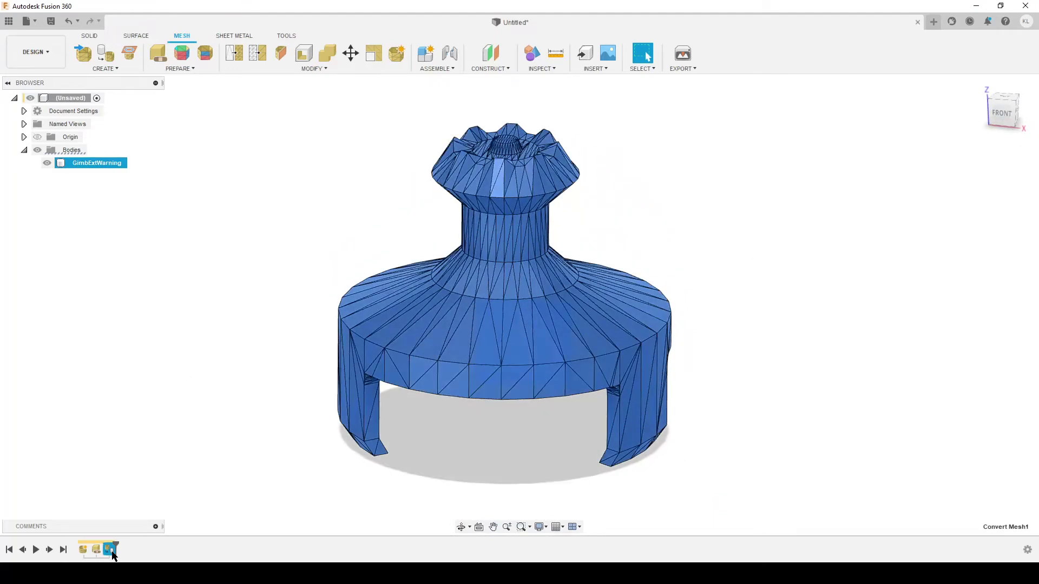
{"action": "key", "text": "Delete"}
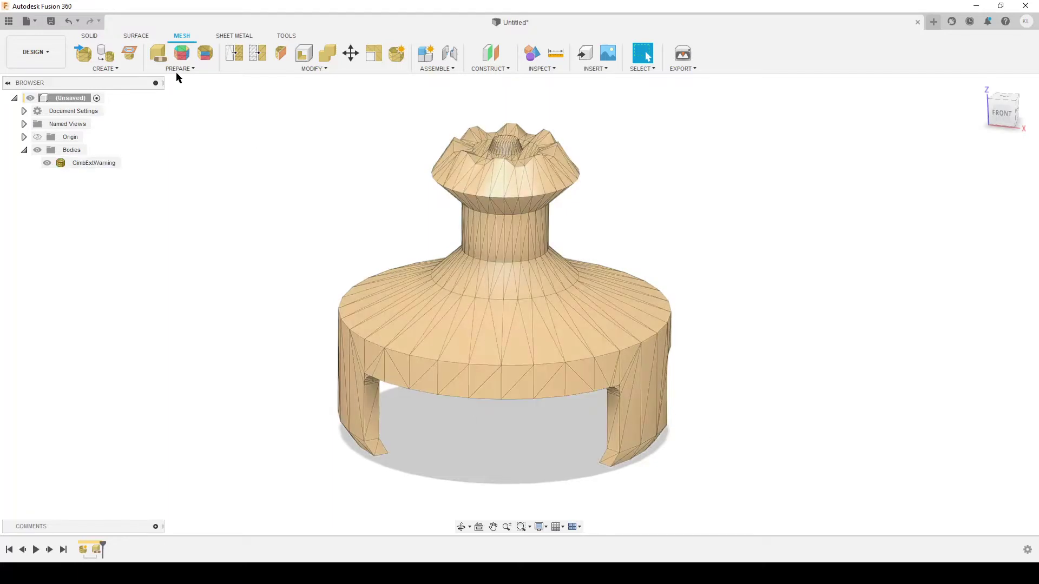
Generate face groups on the GimbExtWarning mesh with the Accurate type and check the groups around the rim and leg.
{"action": "left_click", "coordinate": [182, 53]}
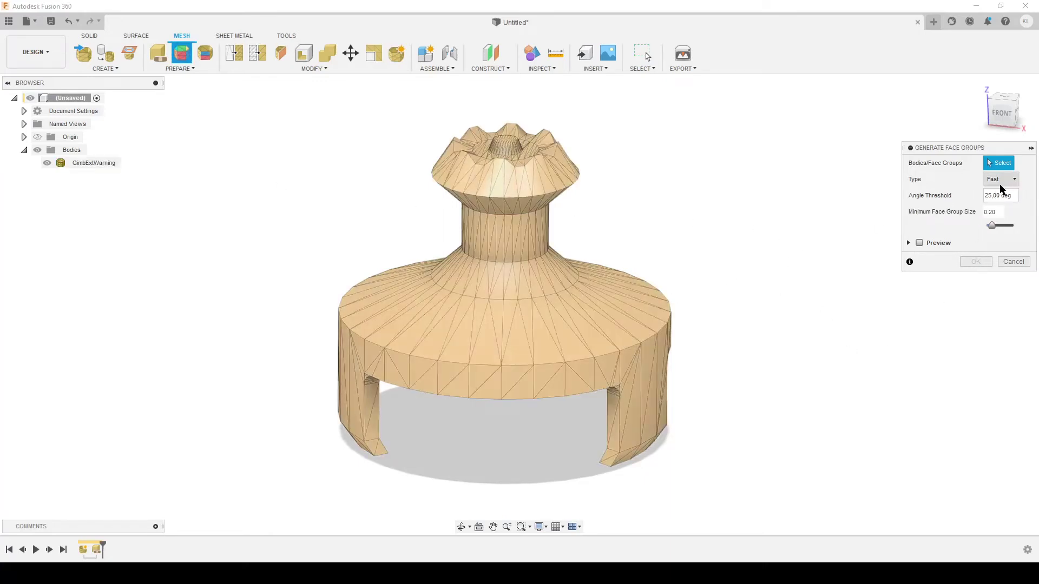
{"action": "left_click", "coordinate": [1003, 205]}
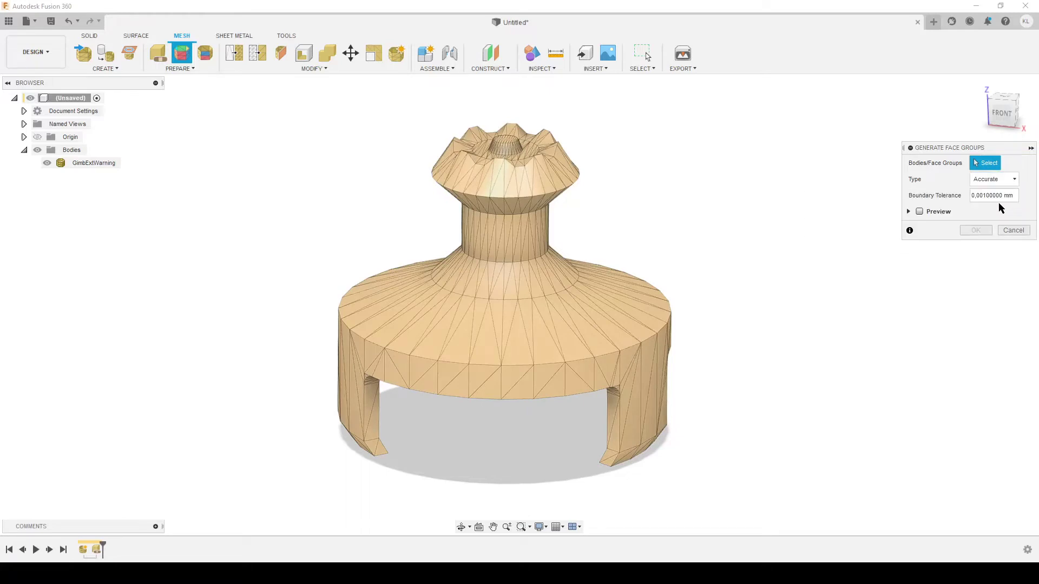
{"action": "left_click", "coordinate": [476, 339]}
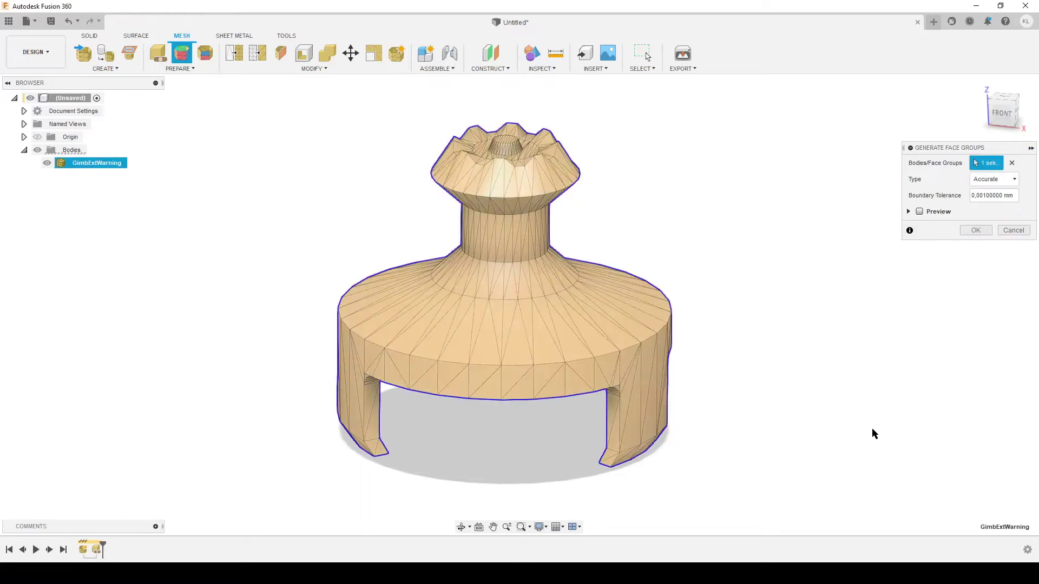
{"action": "left_click", "coordinate": [976, 230]}
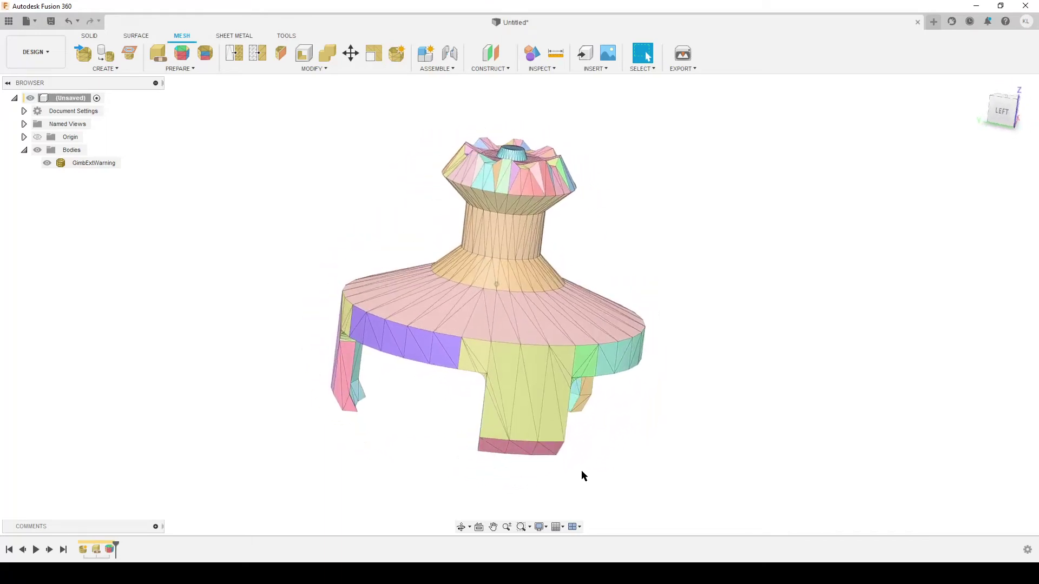
{"action": "left_click", "coordinate": [544, 368]}
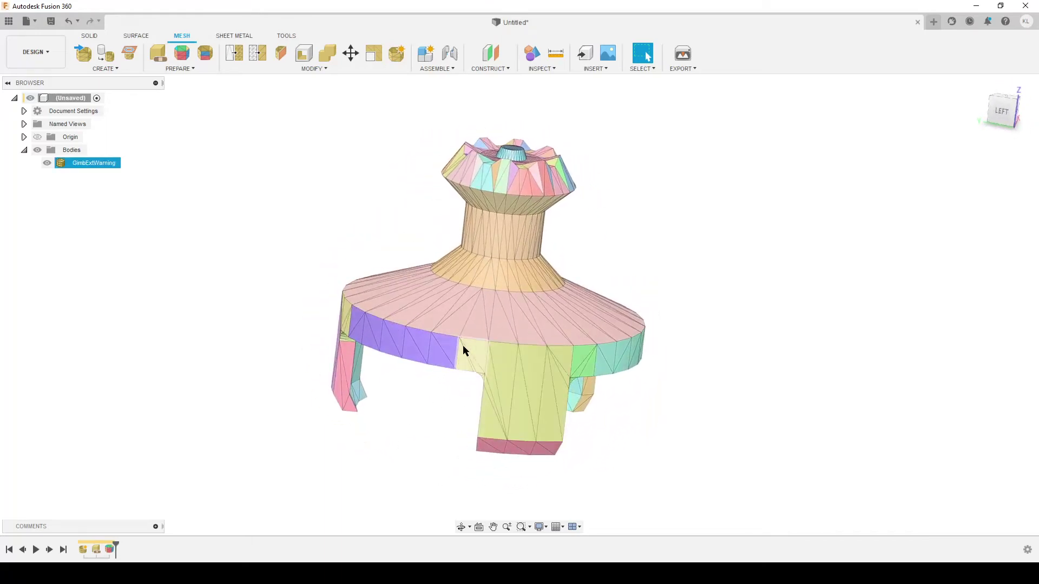
{"action": "left_click", "coordinate": [686, 401]}
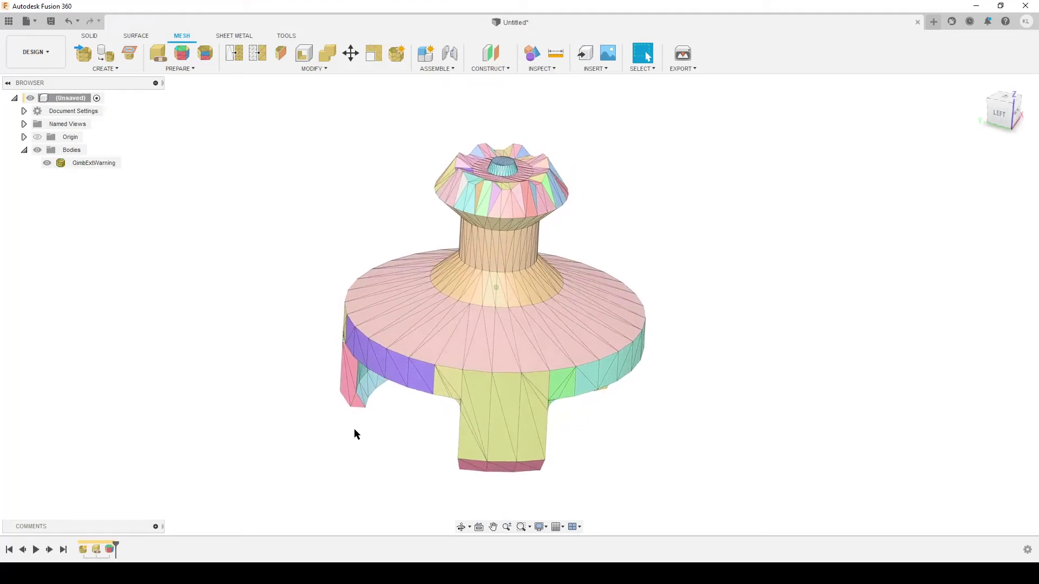
Combine all the face groups around the disc's outer rim and the outer sides of its three legs into a single group.
{"action": "middle_click_drag", "start_coordinate": [355, 437], "coordinate": [218, 96], "text": "shift"}
{"action": "left_click", "coordinate": [210, 55]}
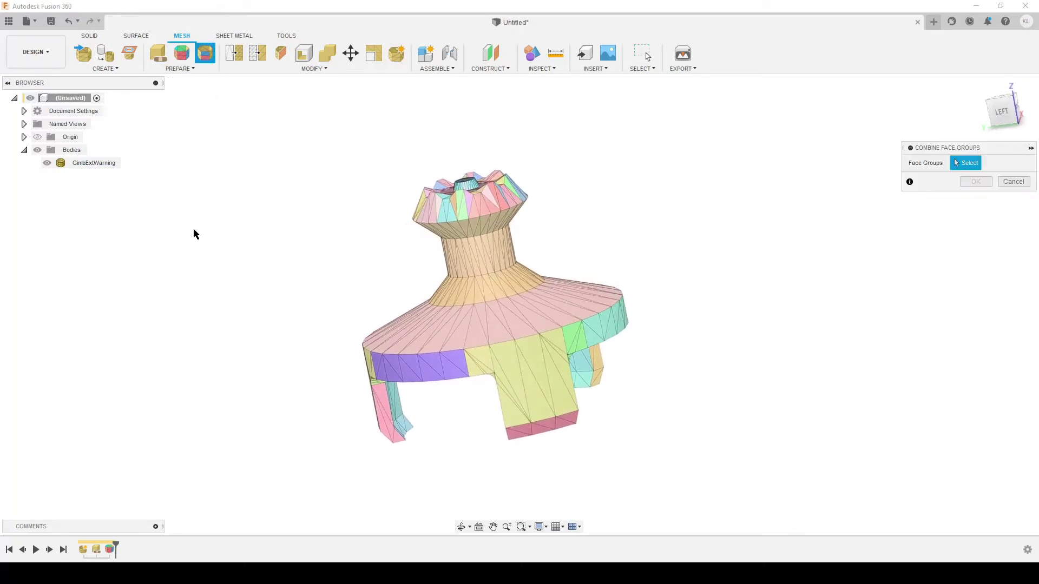
{"action": "left_click", "coordinate": [472, 364]}
{"action": "left_click", "coordinate": [514, 365]}
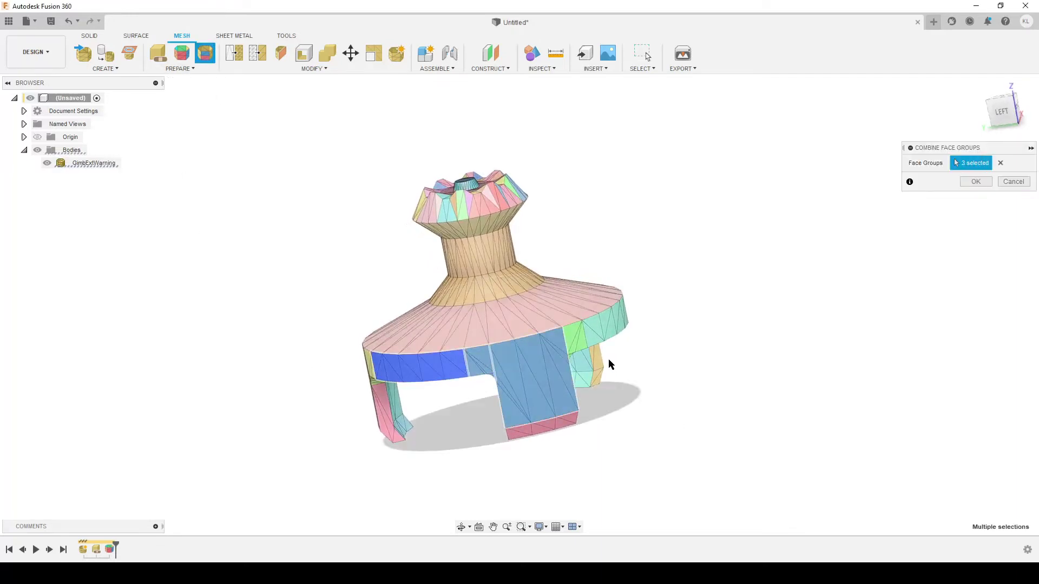
{"action": "left_click", "coordinate": [598, 339]}
{"action": "middle_click_drag", "start_coordinate": [649, 357], "coordinate": [559, 393], "text": "shift"}
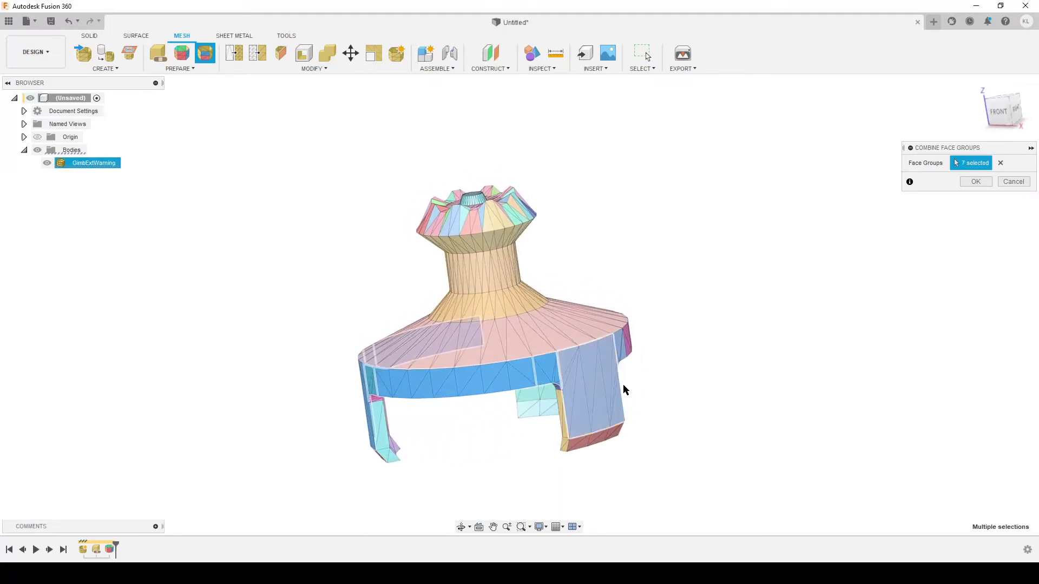
{"action": "middle_click_drag", "start_coordinate": [623, 385], "coordinate": [572, 387], "text": "shift"}
{"action": "left_click", "coordinate": [565, 400]}
{"action": "left_click", "coordinate": [606, 393]}
{"action": "left_click", "coordinate": [616, 390]}
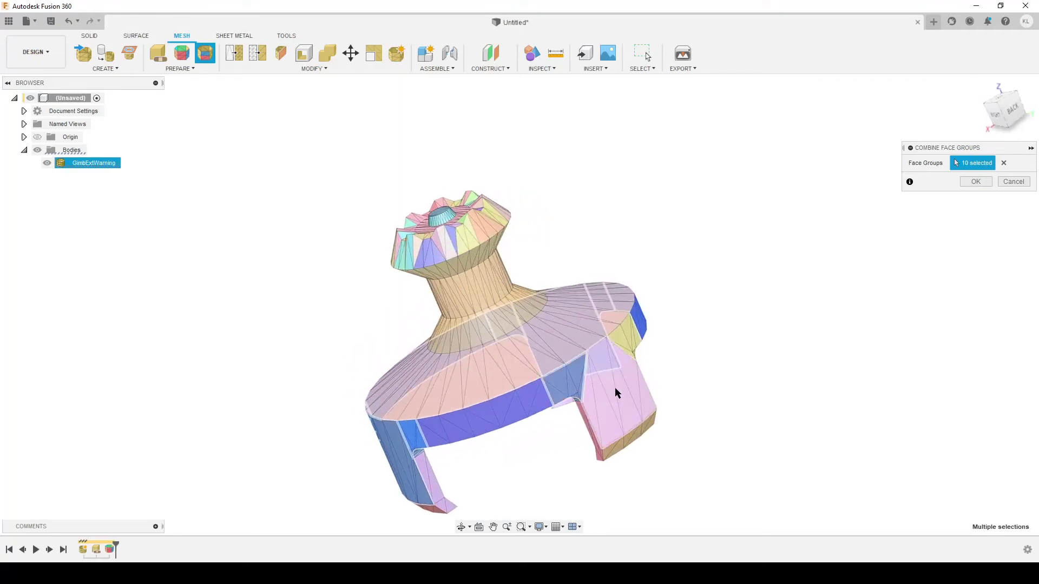
{"action": "left_click", "coordinate": [615, 388]}
{"action": "left_click", "coordinate": [633, 345]}
{"action": "middle_click_drag", "start_coordinate": [687, 378], "coordinate": [708, 395], "text": "shift"}
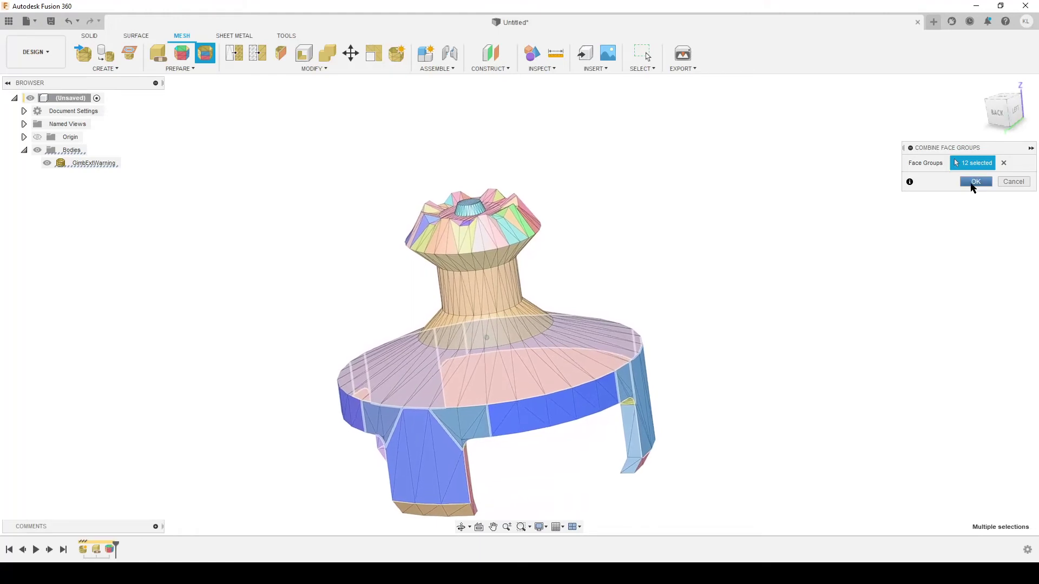
{"action": "left_click", "coordinate": [976, 182]}
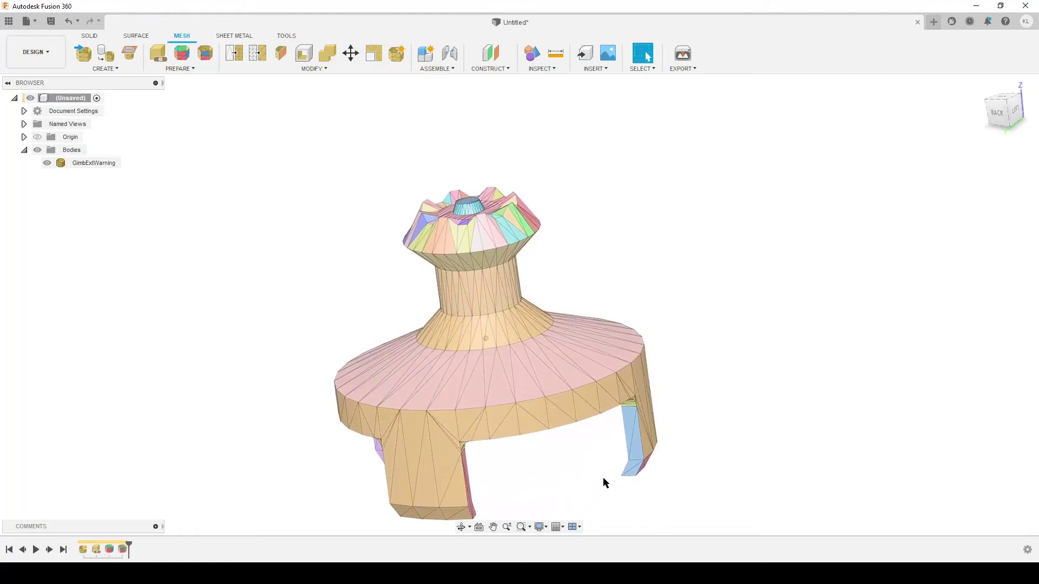
Combine the three face groups of the inner fillet where the first leg meets the disc's underside.
{"action": "middle_click_drag", "start_coordinate": [602, 477], "coordinate": [590, 314], "text": "shift"}
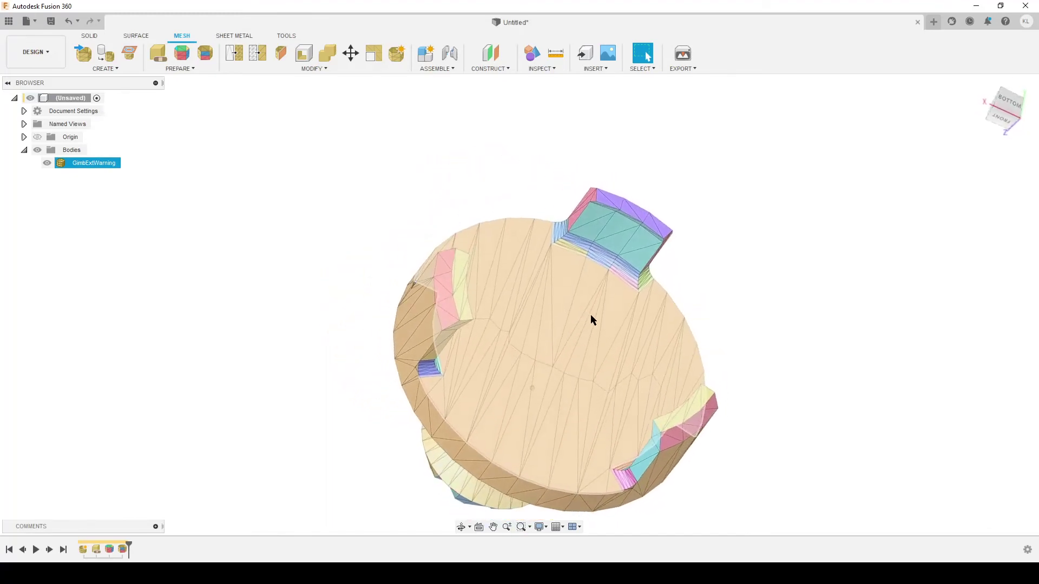
{"action": "scroll", "coordinate": [590, 314], "scroll_direction": "up", "scroll_amount": 10}
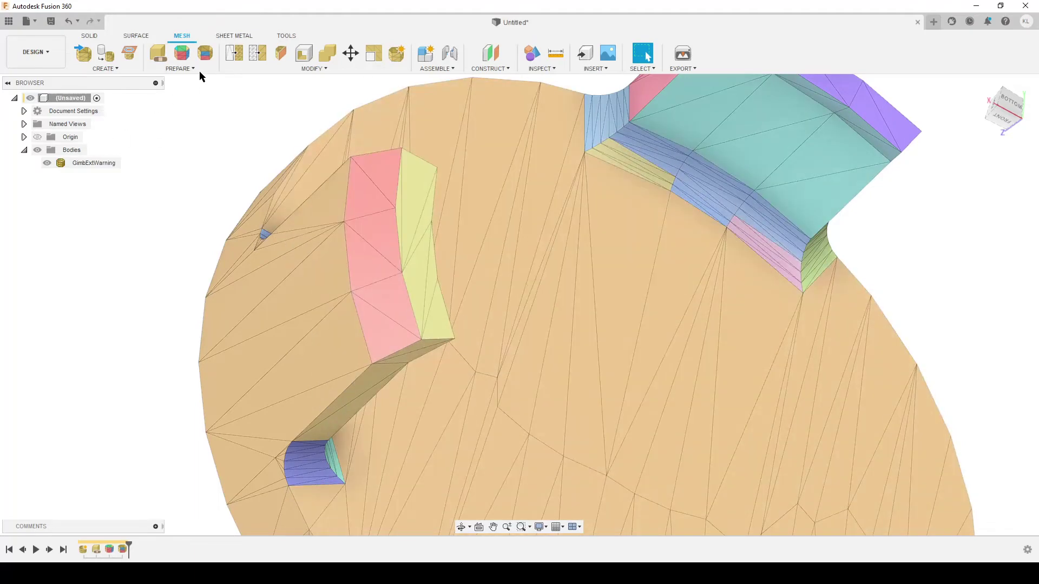
{"action": "left_click", "coordinate": [202, 55]}
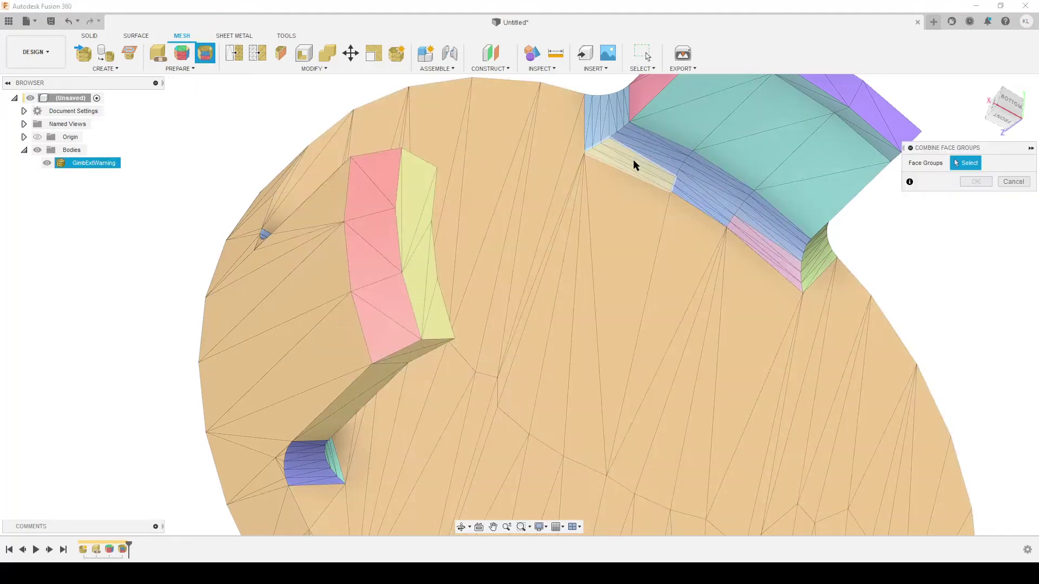
{"action": "left_click", "coordinate": [632, 160]}
{"action": "left_click", "coordinate": [799, 256]}
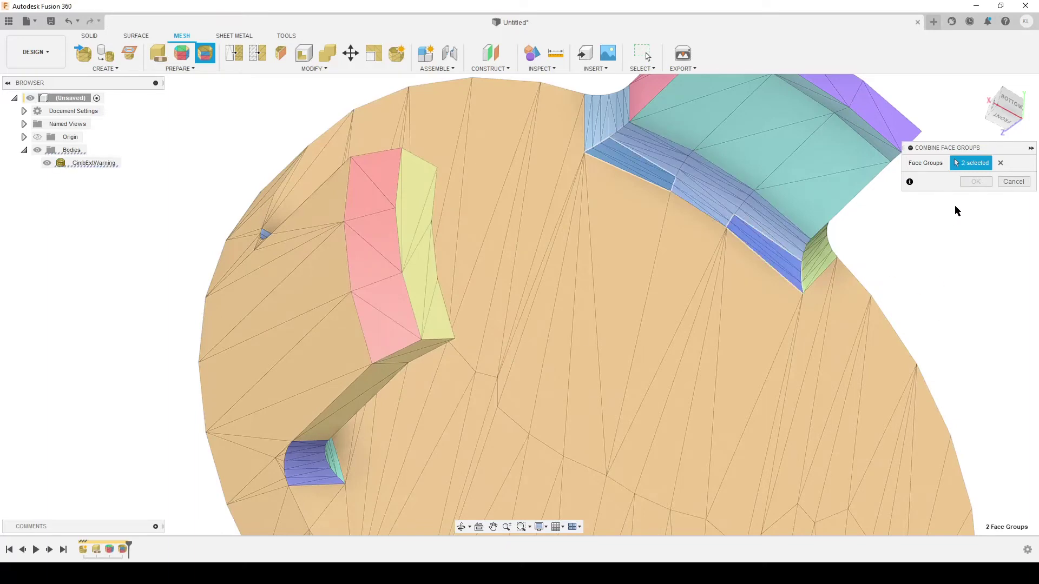
{"action": "left_click", "coordinate": [711, 189]}
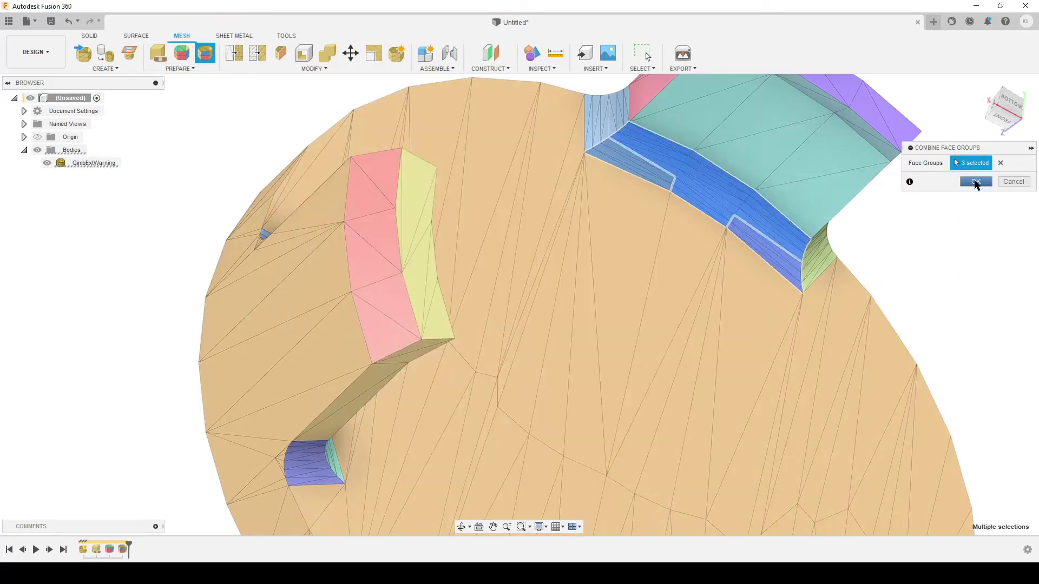
{"action": "left_click", "coordinate": [974, 182]}
Combine the three face groups of the inner fillet at the base of the second leg.
{"action": "middle_click_drag", "start_coordinate": [614, 319], "coordinate": [319, 184], "text": "shift"}
{"action": "left_click", "coordinate": [205, 53]}
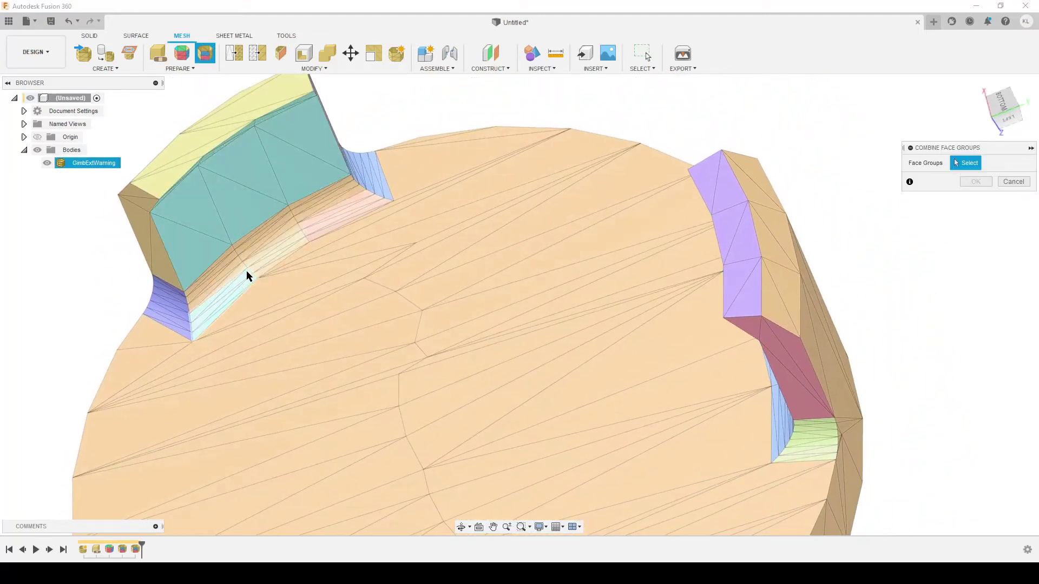
{"action": "left_click", "coordinate": [281, 250]}
{"action": "left_click", "coordinate": [332, 226]}
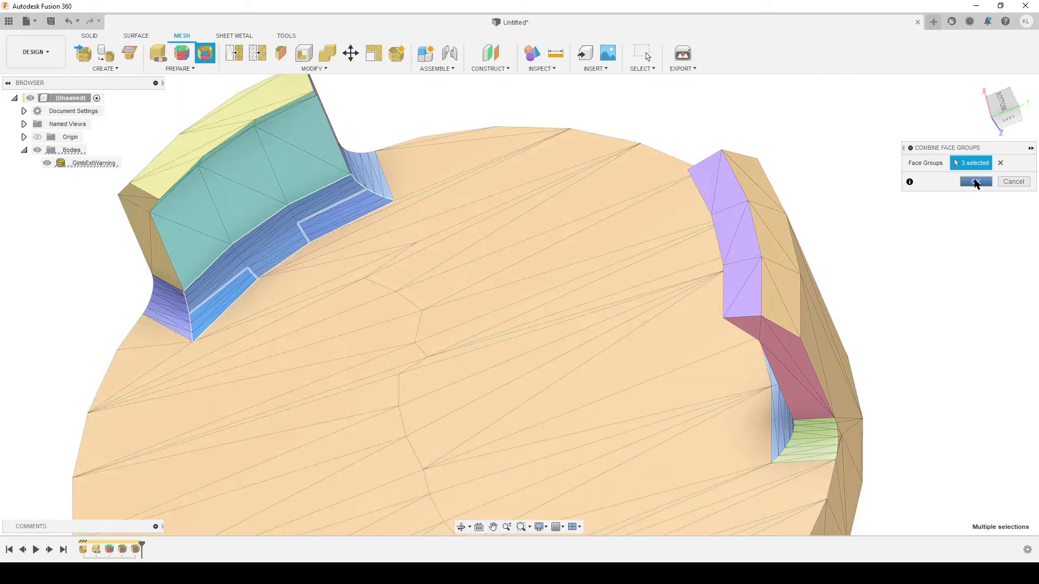
{"action": "left_click", "coordinate": [974, 181]}
Combine the three face groups of the inner fillet at the base of the remaining third leg.
{"action": "middle_click_drag", "start_coordinate": [617, 296], "coordinate": [379, 217], "text": "shift"}
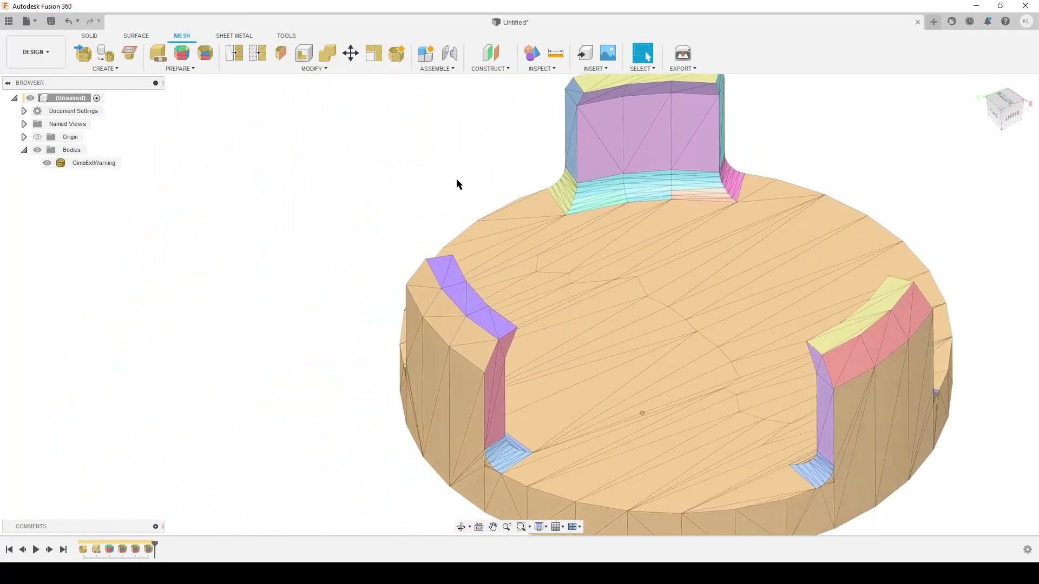
{"action": "middle_click_drag", "start_coordinate": [355, 71], "coordinate": [244, 56], "text": "shift"}
{"action": "left_click", "coordinate": [205, 52]}
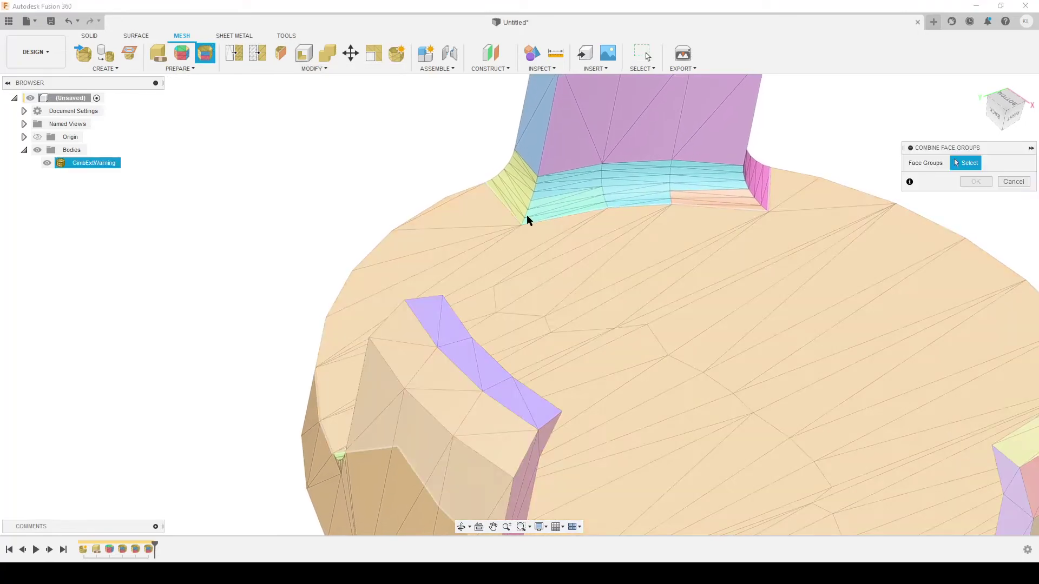
{"action": "left_click", "coordinate": [722, 194]}
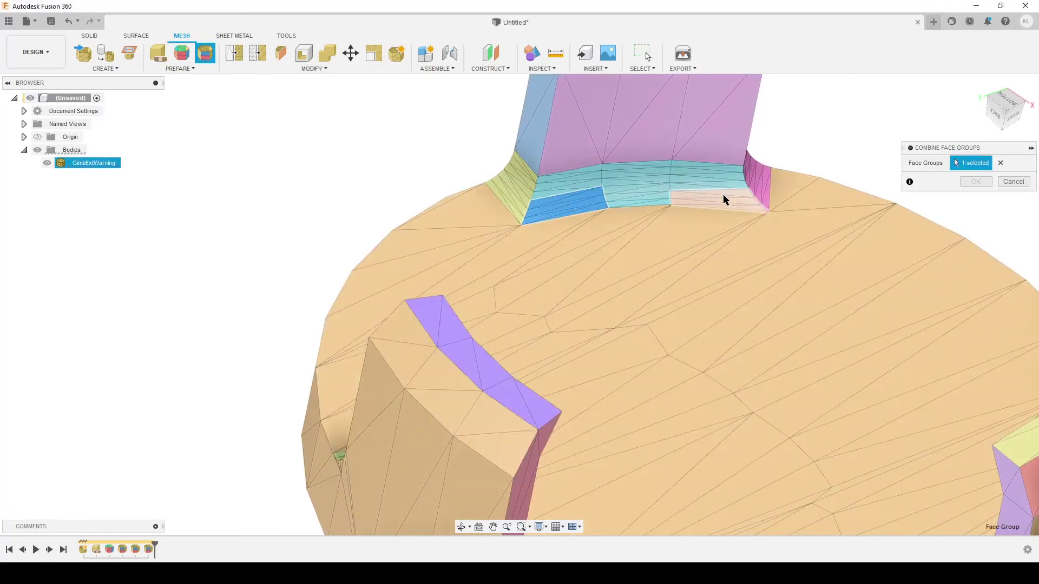
{"action": "left_click", "coordinate": [649, 174]}
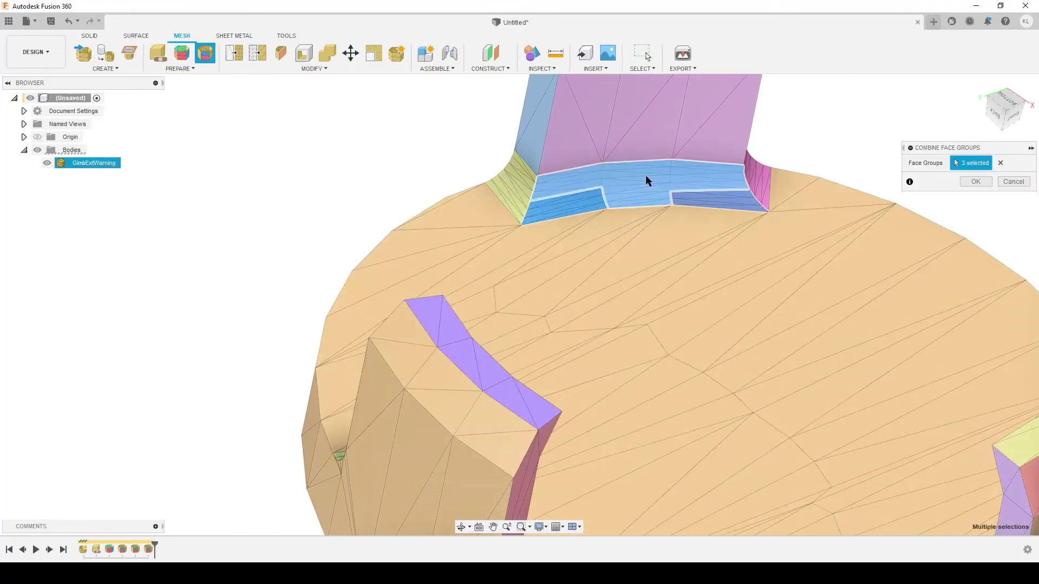
{"action": "left_click", "coordinate": [976, 185]}
Check the combined face groups and convert the GimbExtWarning mesh to a solid body with the Parametric operation.
{"action": "left_click", "coordinate": [980, 85]}
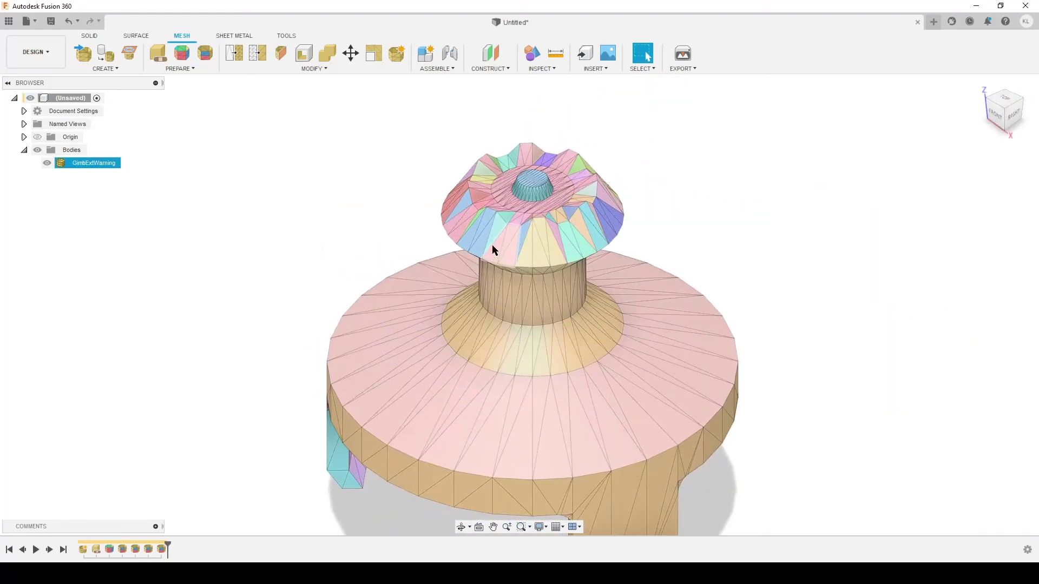
{"action": "middle_click_drag", "start_coordinate": [562, 274], "coordinate": [592, 339], "text": "shift"}
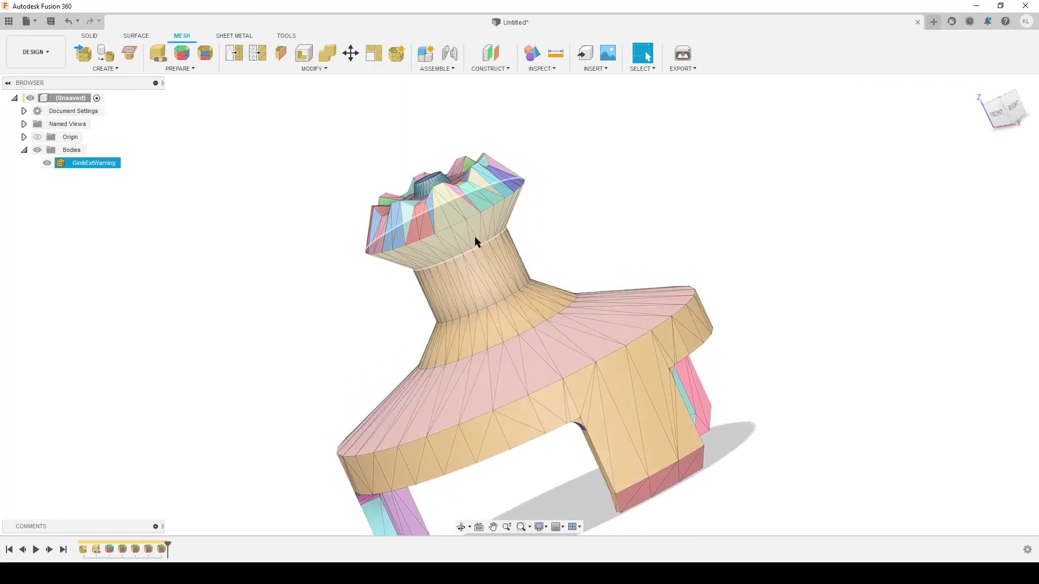
{"action": "middle_click_drag", "start_coordinate": [476, 236], "coordinate": [439, 246], "text": "shift"}
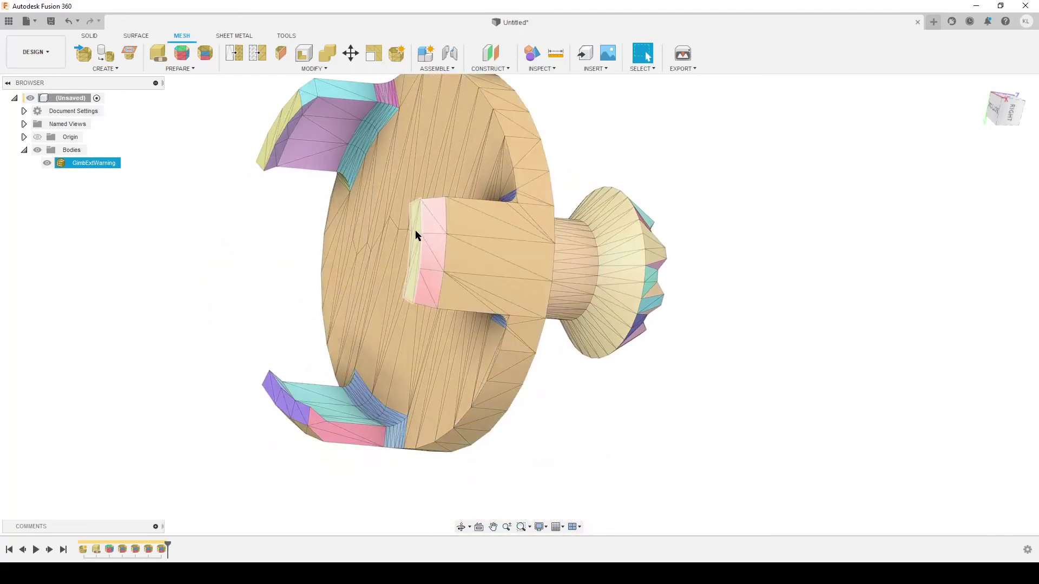
{"action": "left_click", "coordinate": [980, 84]}
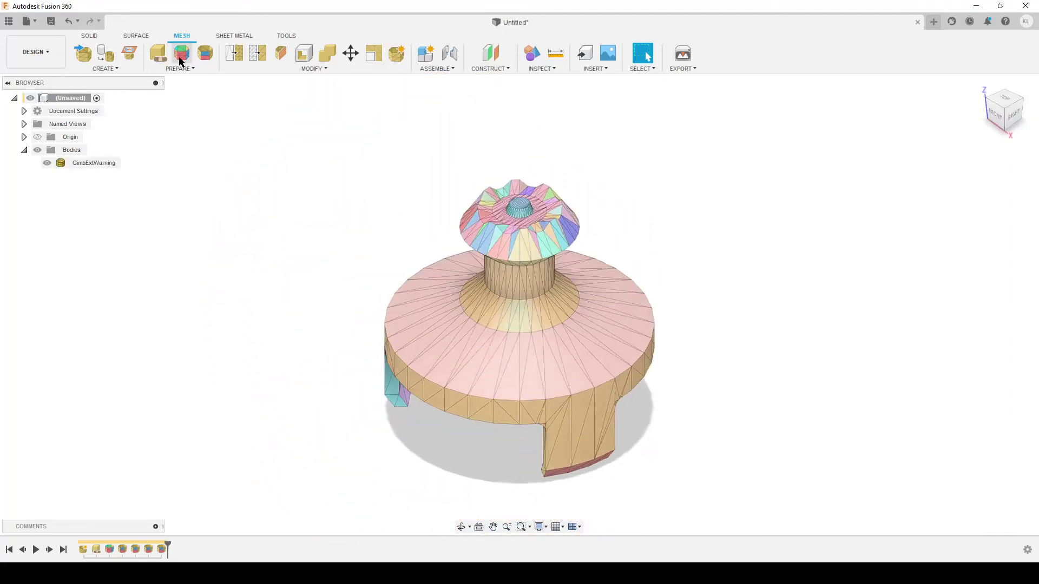
{"action": "left_click", "coordinate": [330, 68]}
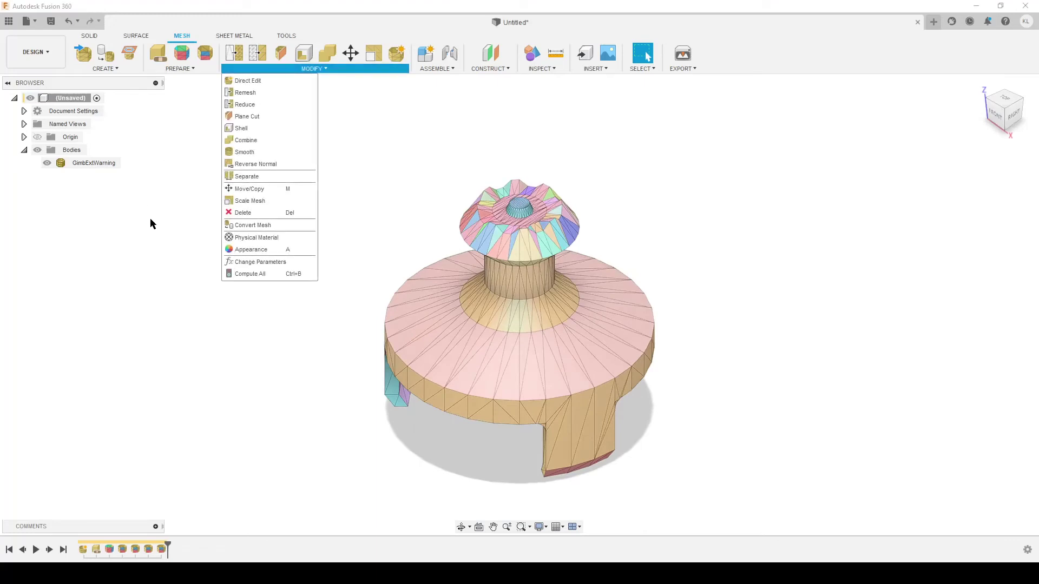
{"action": "left_click", "coordinate": [272, 224]}
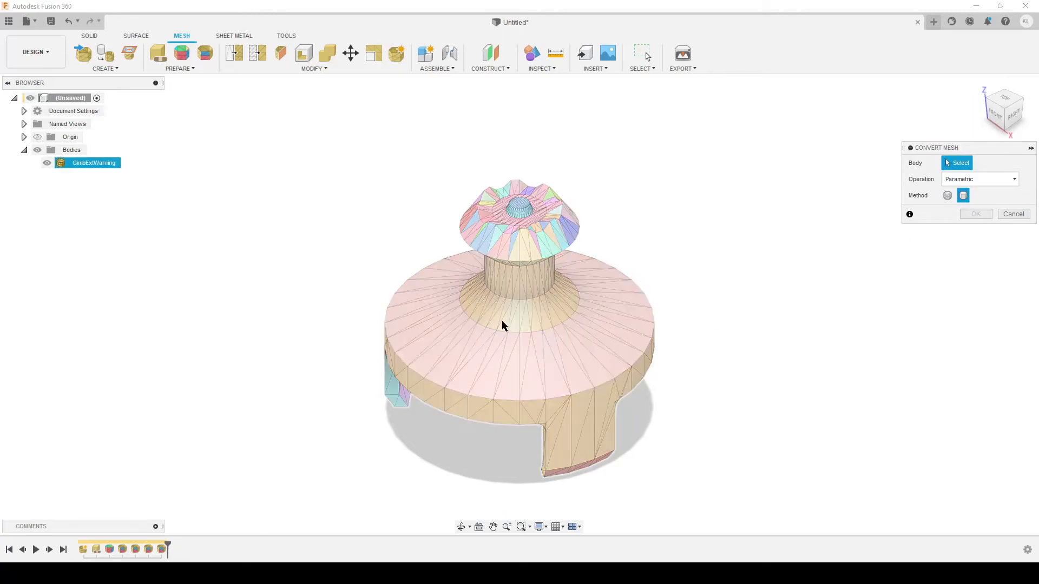
{"action": "left_click", "coordinate": [645, 345]}
{"action": "left_click", "coordinate": [981, 215]}
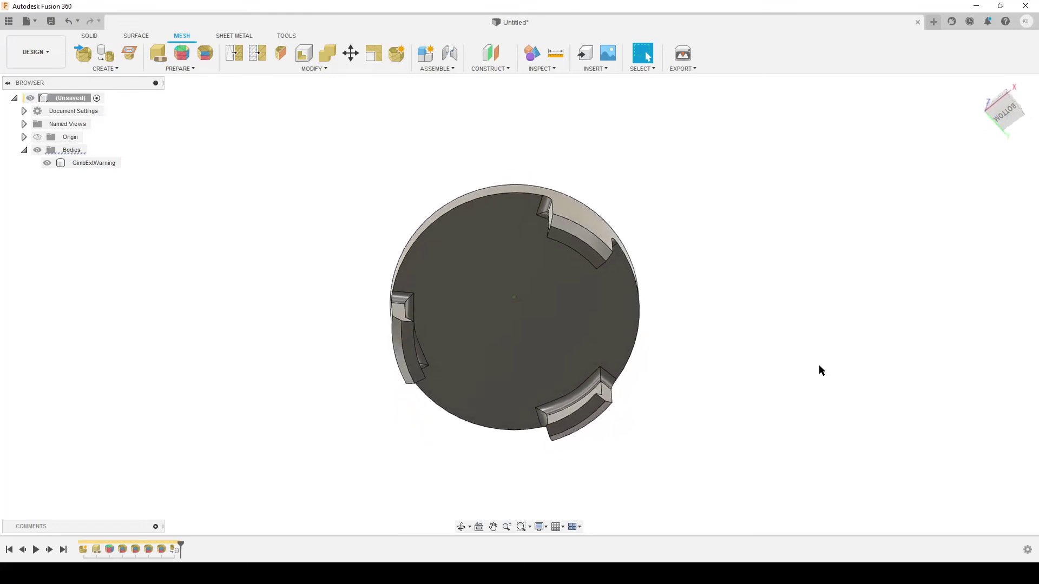
Try offsetting the solid's outer rim and leg face by 1 mm with Press Pull, and undo the offset.
{"action": "middle_click_drag", "start_coordinate": [819, 365], "coordinate": [723, 321], "text": "shift"}
{"action": "key", "text": "q"}
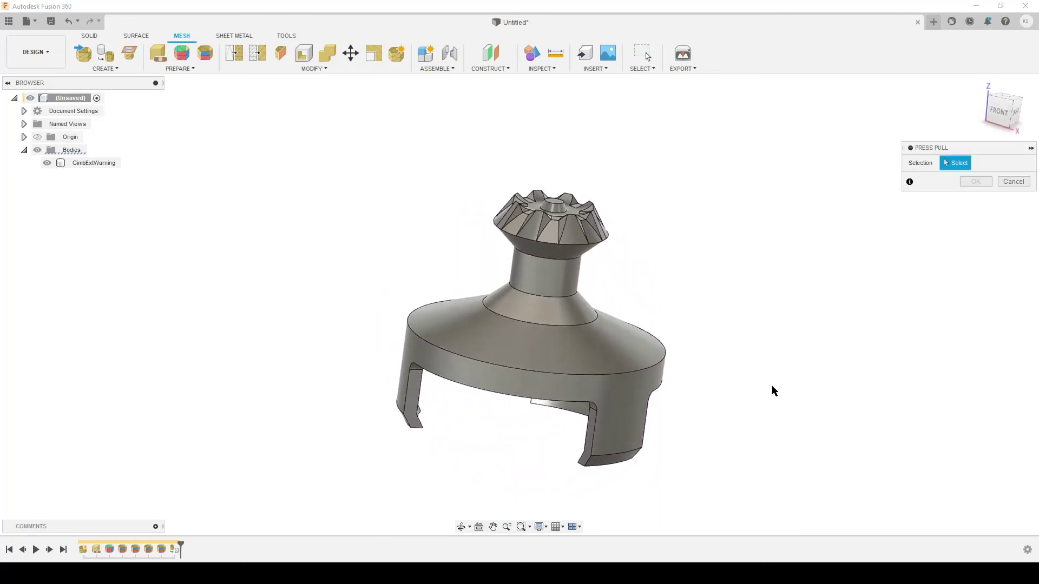
{"action": "left_click", "coordinate": [613, 417]}
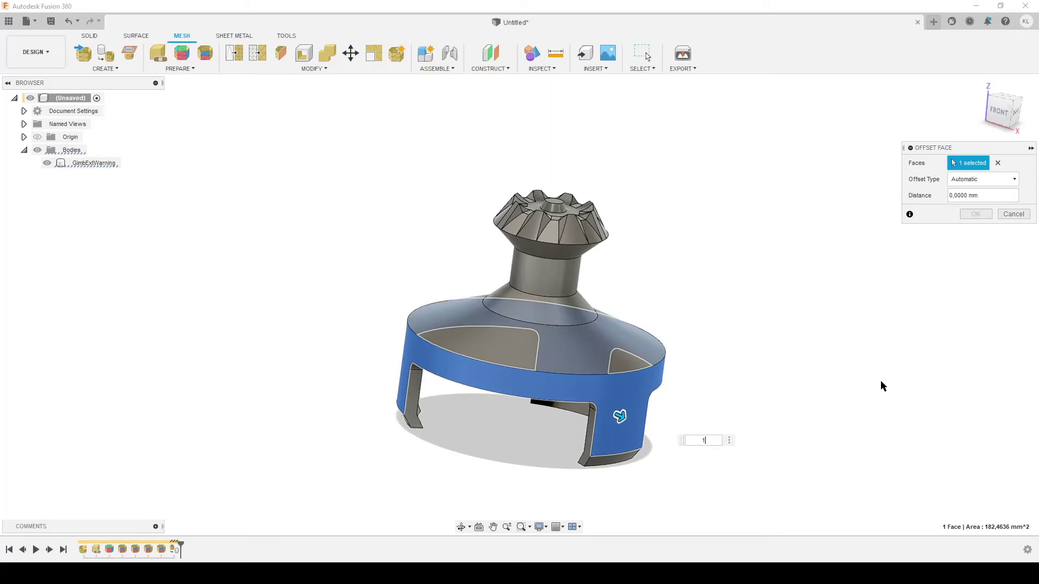
{"action": "key", "text": "Return"}
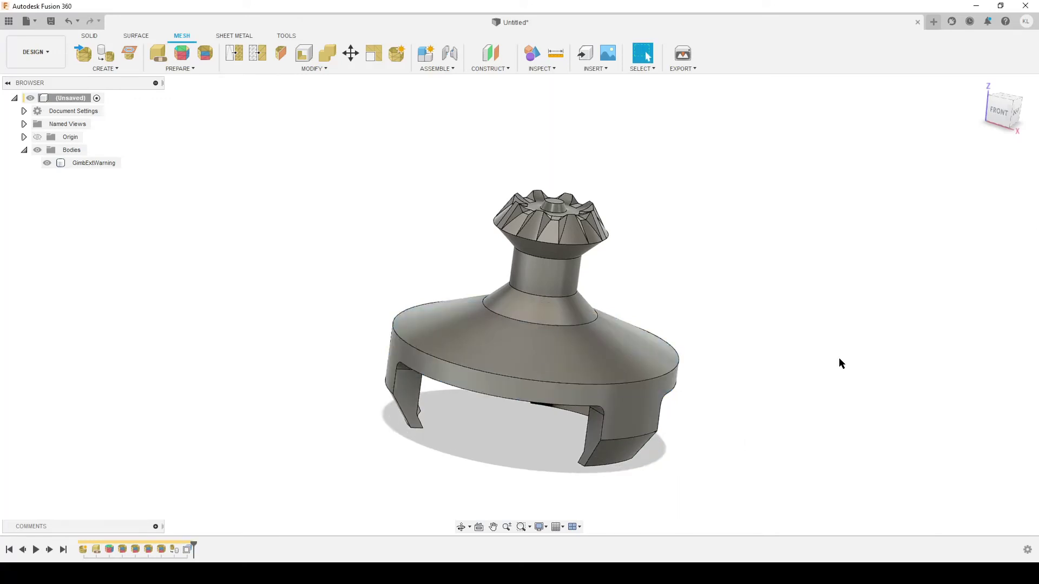
{"action": "key", "text": "ctrl+z"}
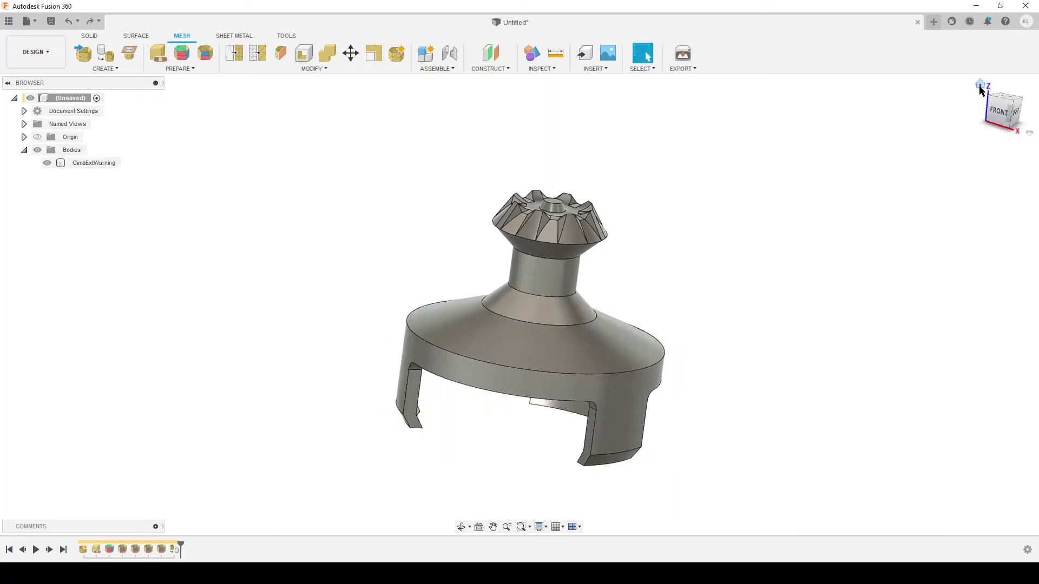
Examine the converted solid from below, above and the side, checking the legs, gear teeth, neck and disc surfaces.
{"action": "left_click", "coordinate": [993, 93]}
{"action": "middle_click_drag", "start_coordinate": [580, 401], "coordinate": [861, 150], "text": "shift"}
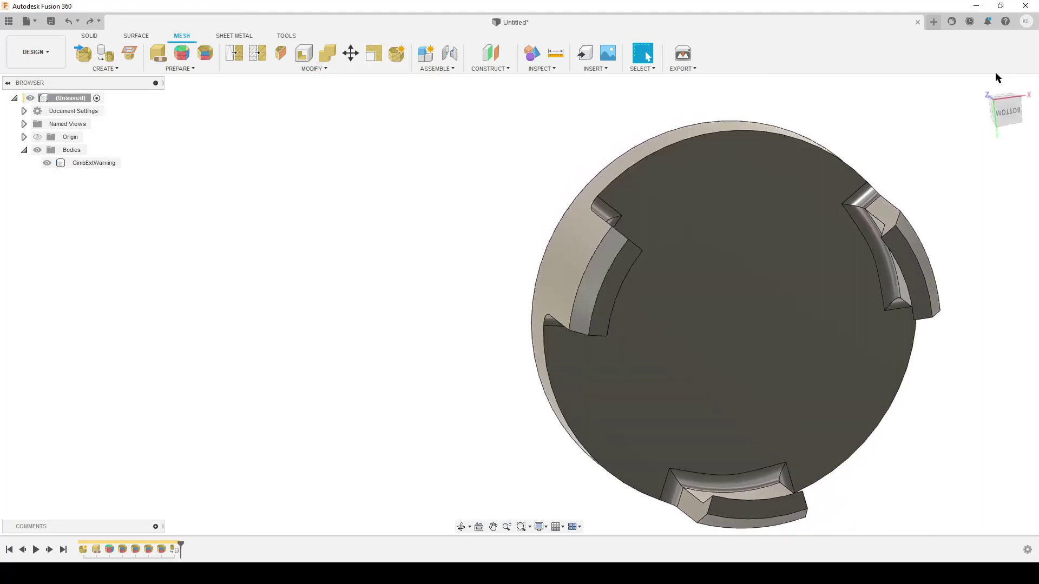
{"action": "left_click", "coordinate": [988, 87]}
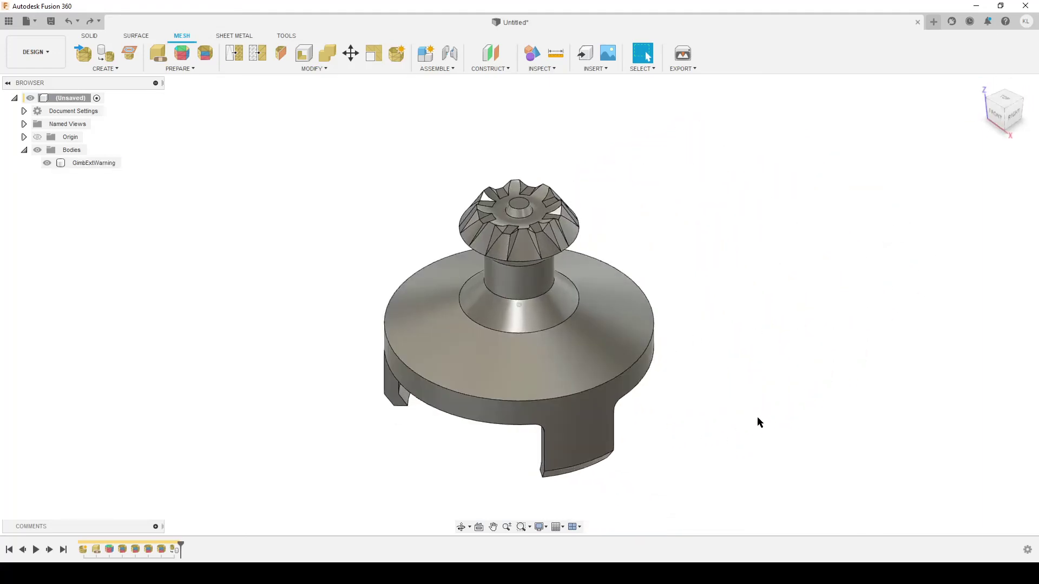
{"action": "left_click", "coordinate": [1006, 102]}
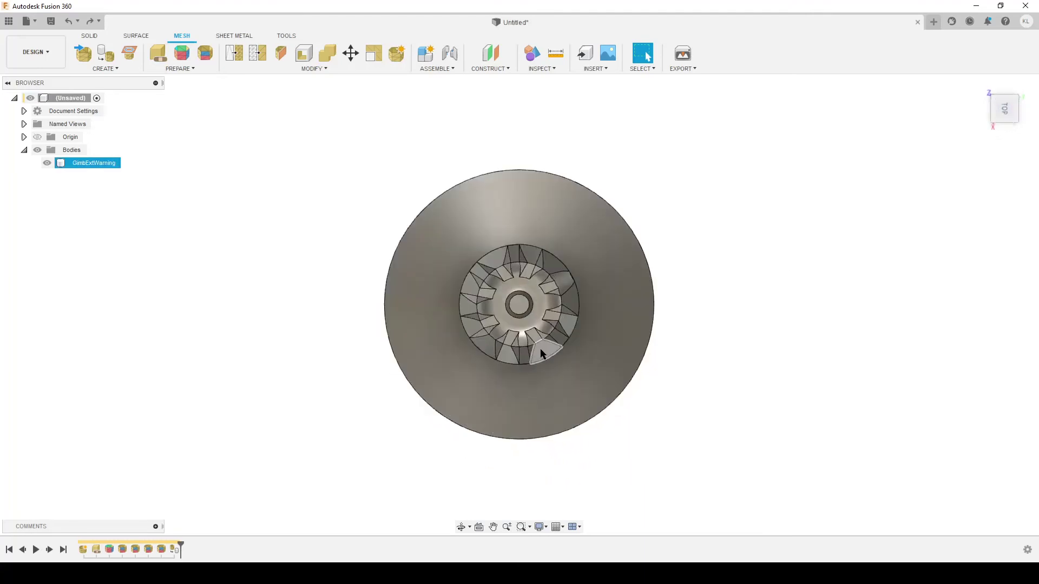
{"action": "scroll", "coordinate": [487, 306], "scroll_direction": "up", "scroll_amount": 5}
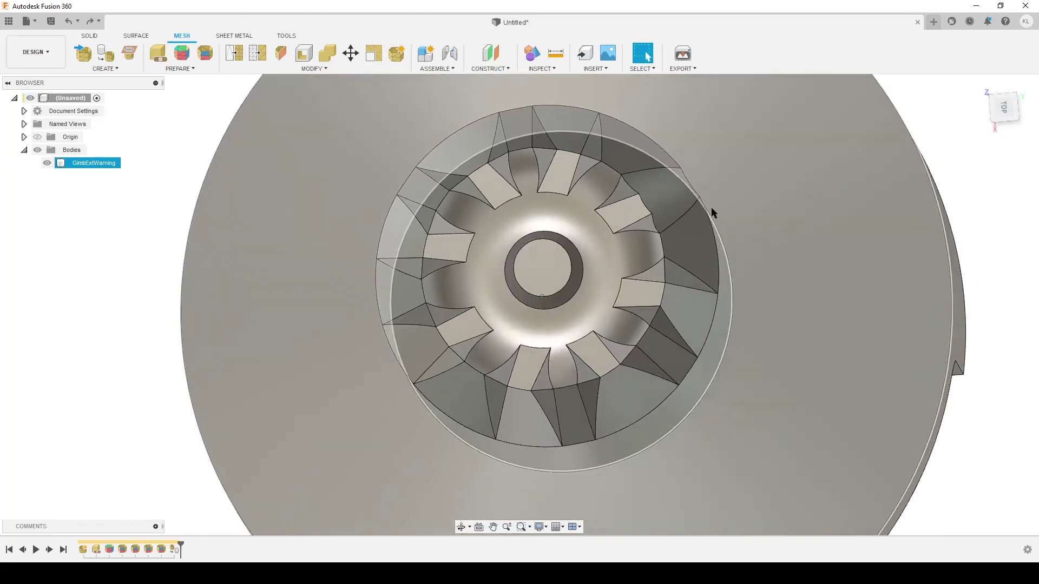
{"action": "middle_click_drag", "start_coordinate": [712, 213], "coordinate": [809, 318], "text": "shift"}
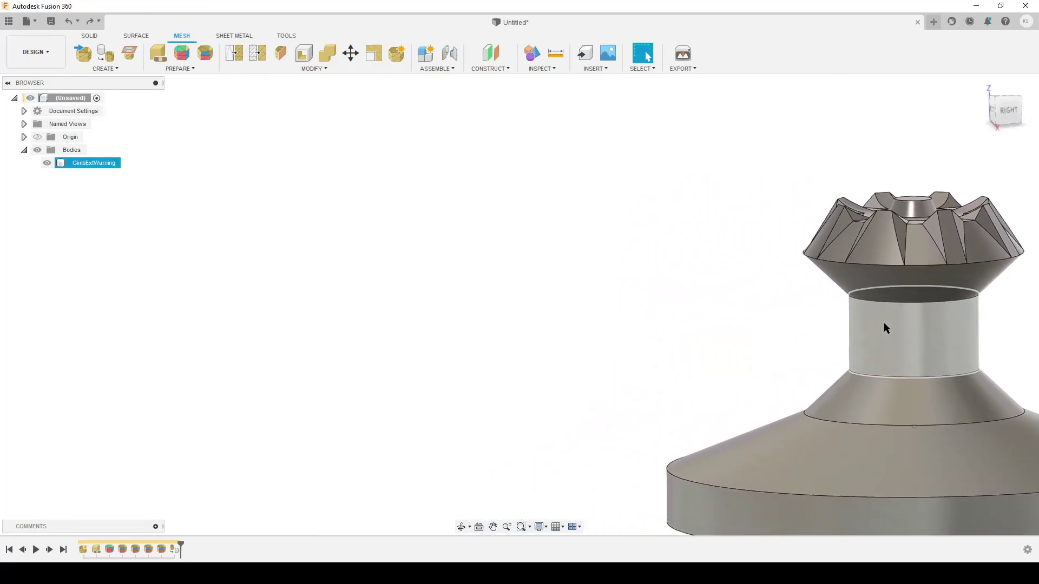
{"action": "left_click", "coordinate": [980, 83]}
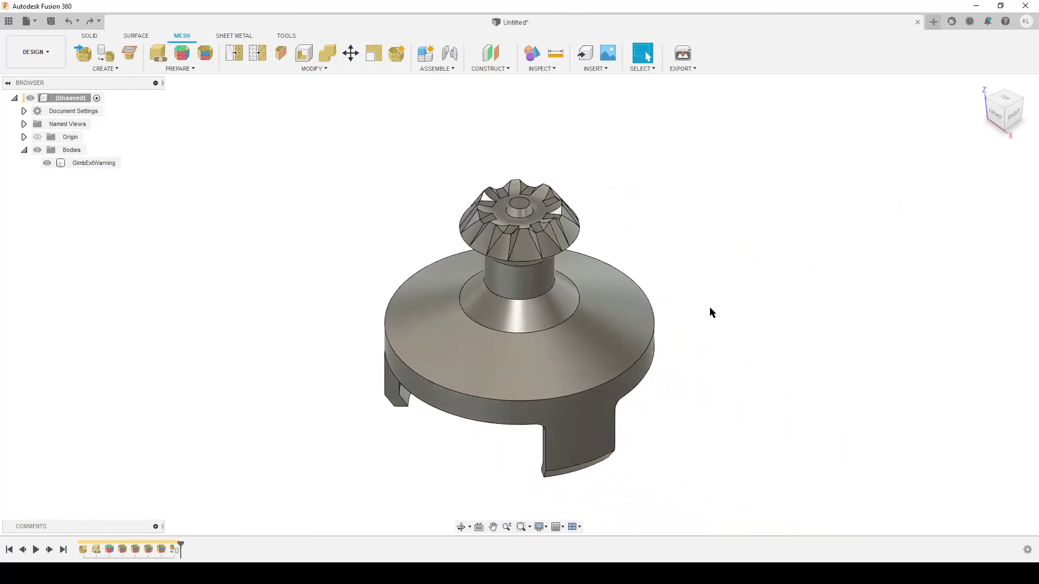
{"action": "scroll", "coordinate": [598, 291], "scroll_direction": "up", "scroll_amount": 2}
{"action": "scroll", "coordinate": [599, 290], "scroll_direction": "up", "scroll_amount": 1}
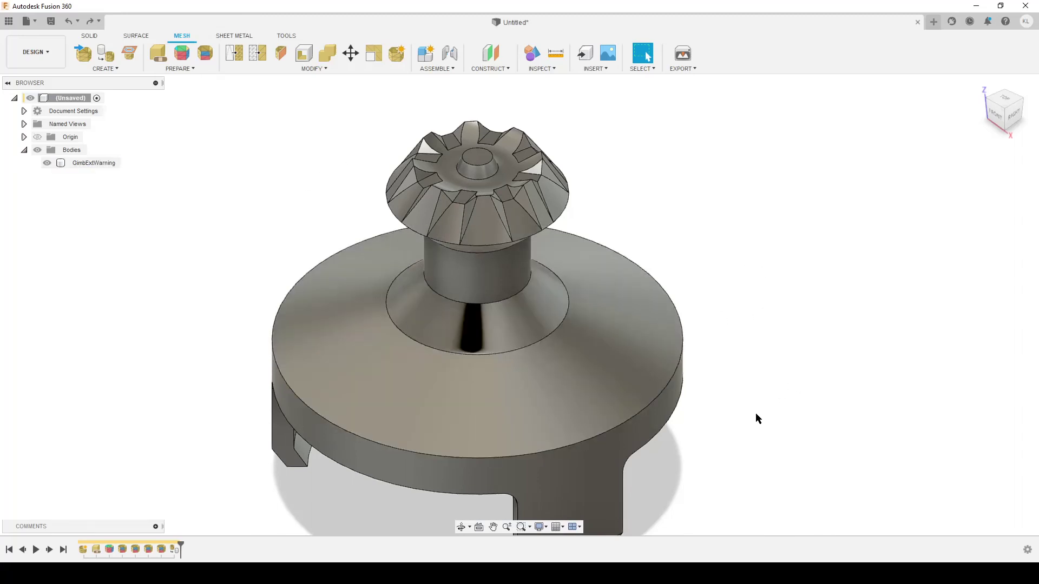
{"action": "middle_click_drag", "start_coordinate": [703, 445], "coordinate": [754, 358], "text": "shift"}
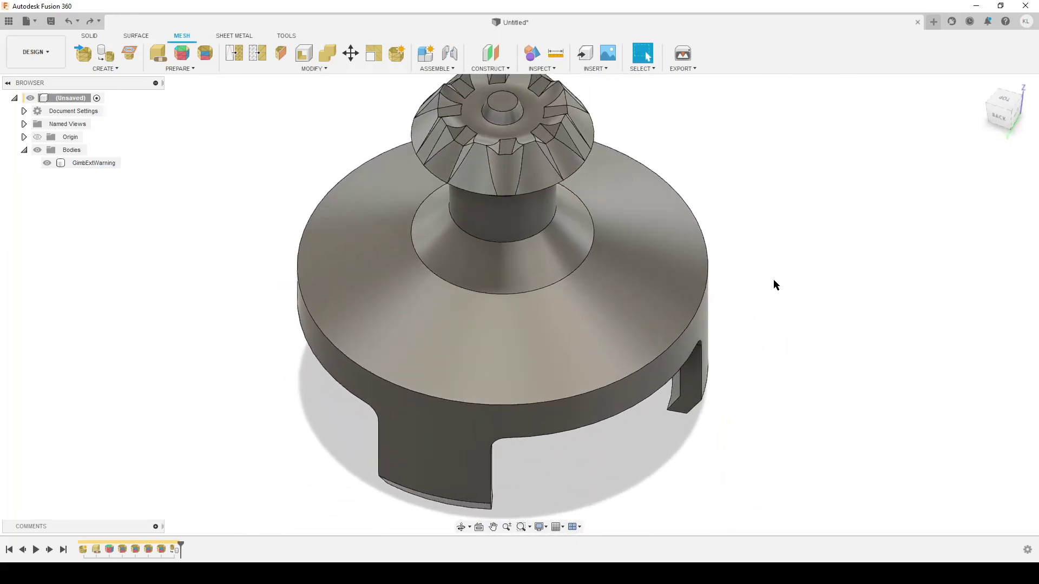